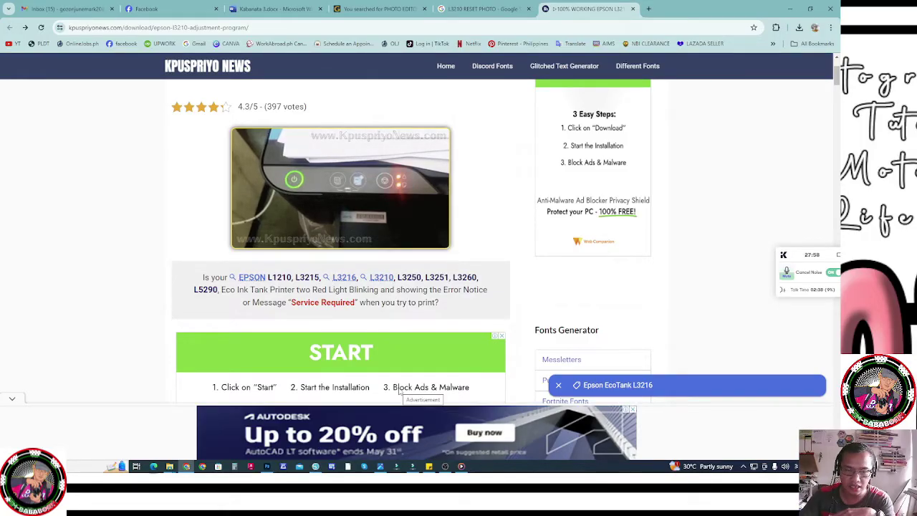
pyautogui.scroll(1, 400, 416)
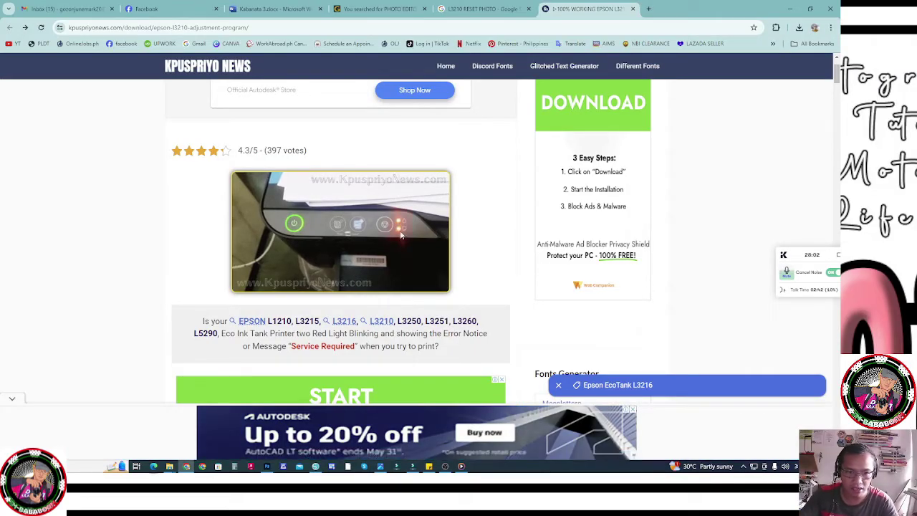
pyautogui.scroll(1, 402, 273)
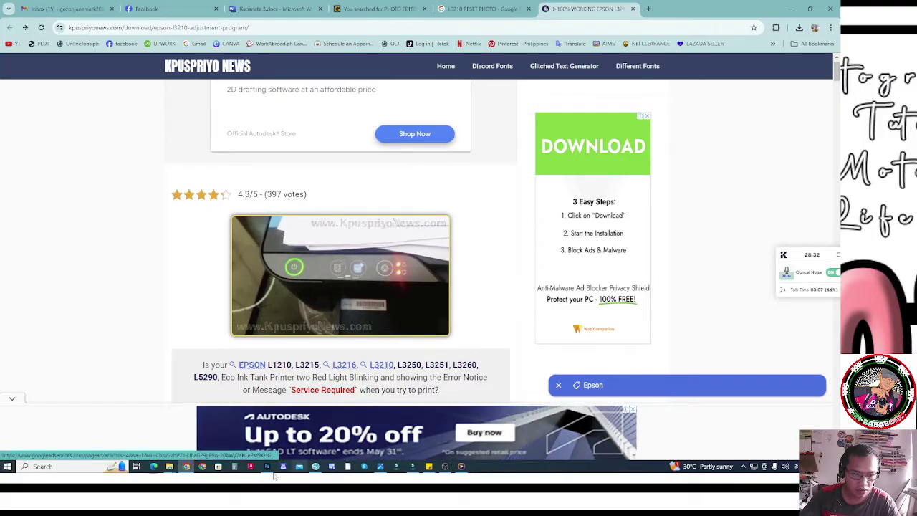
pyautogui.click(471, 6)
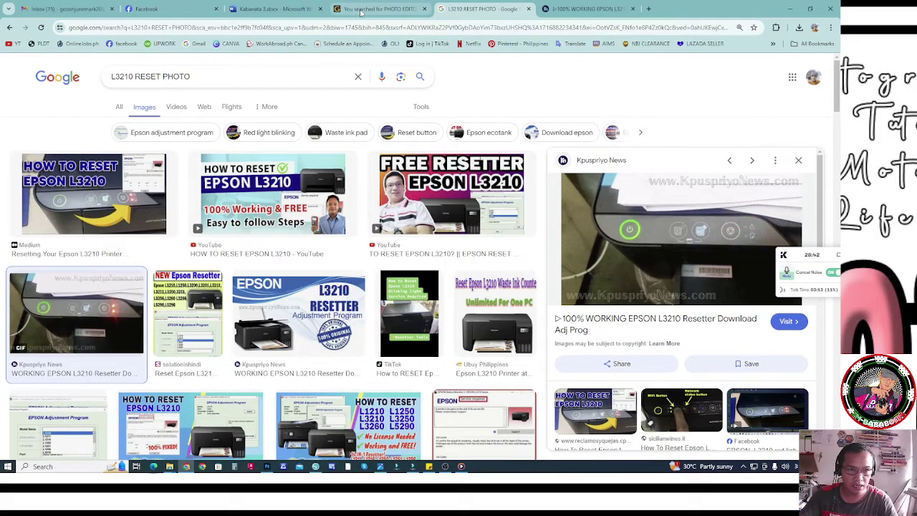
pyautogui.click(428, 467)
pyautogui.moveTo(711, 431); pyautogui.dragTo(540, 456)
pyautogui.click(710, 424)
pyautogui.moveTo(710, 425); pyautogui.dragTo(553, 423)
pyautogui.hotkey('ctrl', 'c')
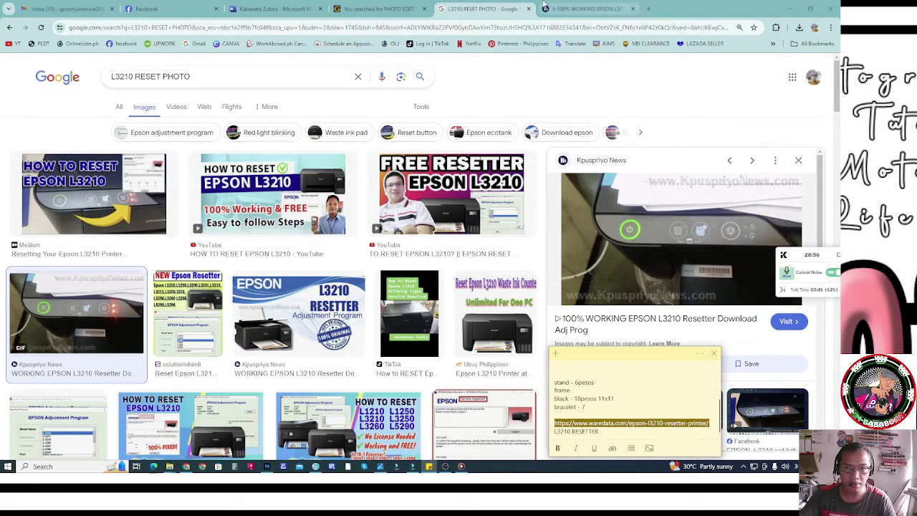
# Step: Load the copied waredata.com Epson L3210 resetter link in place of the KpuspriyoNews page
pyautogui.click(574, 8)
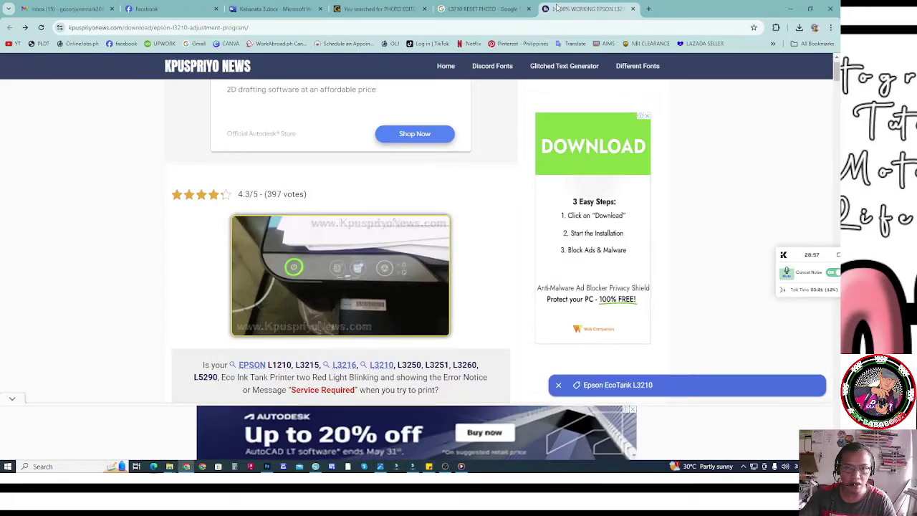
pyautogui.click(268, 28)
pyautogui.hotkey('ctrl', 'v')
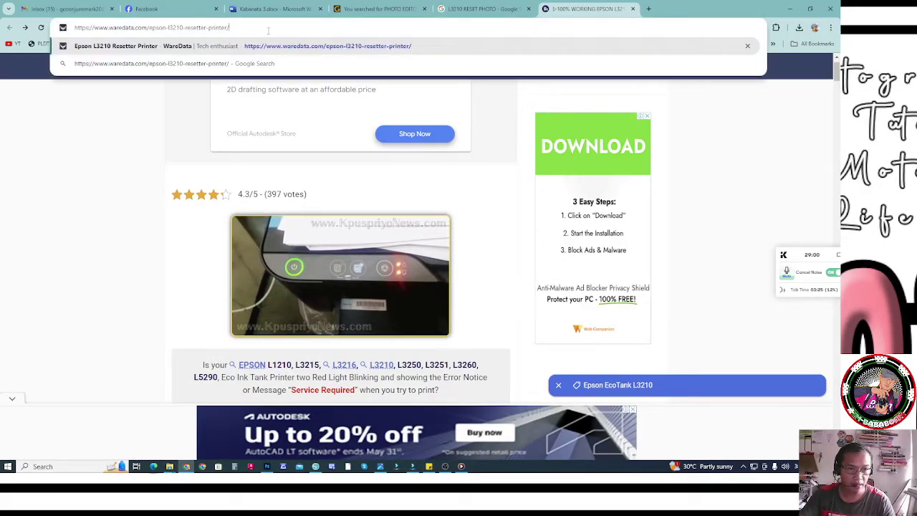
pyautogui.press('Return')
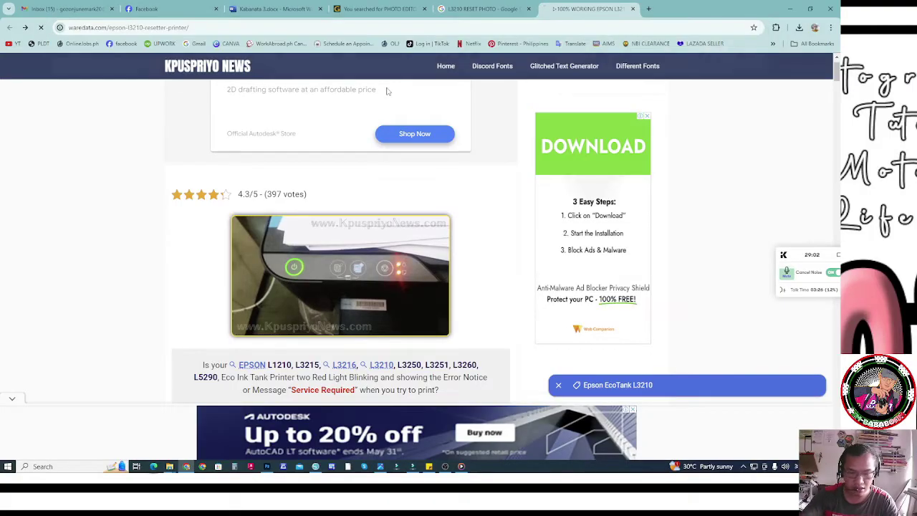
# Step: Look through the Epson L3210 Resetter Printer page and its comments, and return to the download links
pyautogui.scroll(-5, 434, 251)
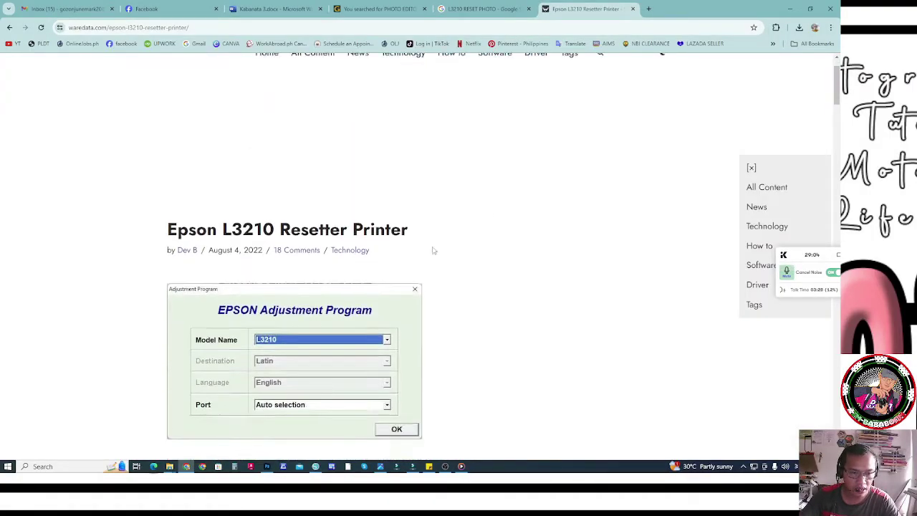
pyautogui.scroll(-15, 294, 173)
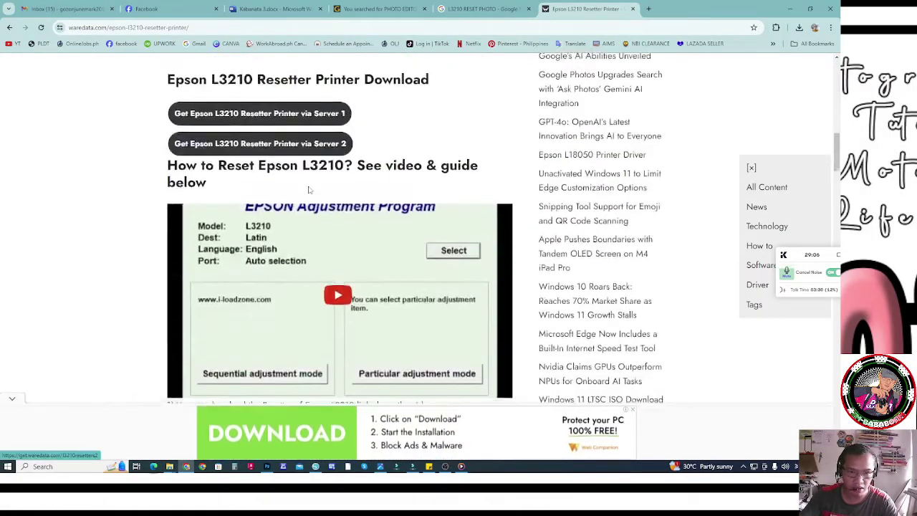
pyautogui.scroll(-15, 309, 190)
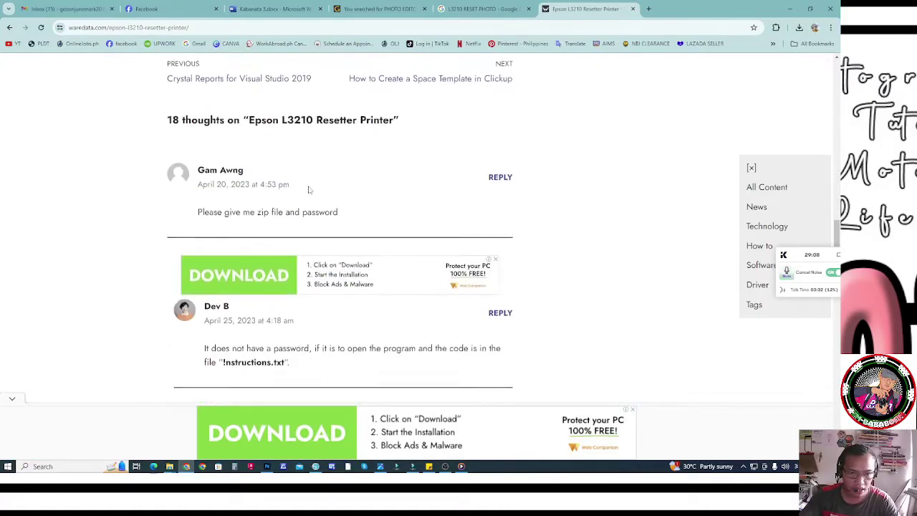
pyautogui.scroll(-2, 309, 190)
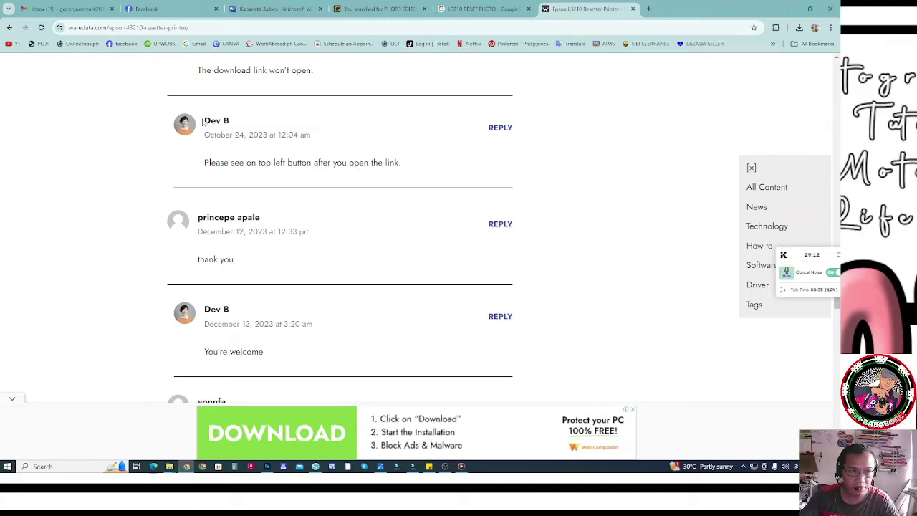
pyautogui.scroll(-9, 304, 231)
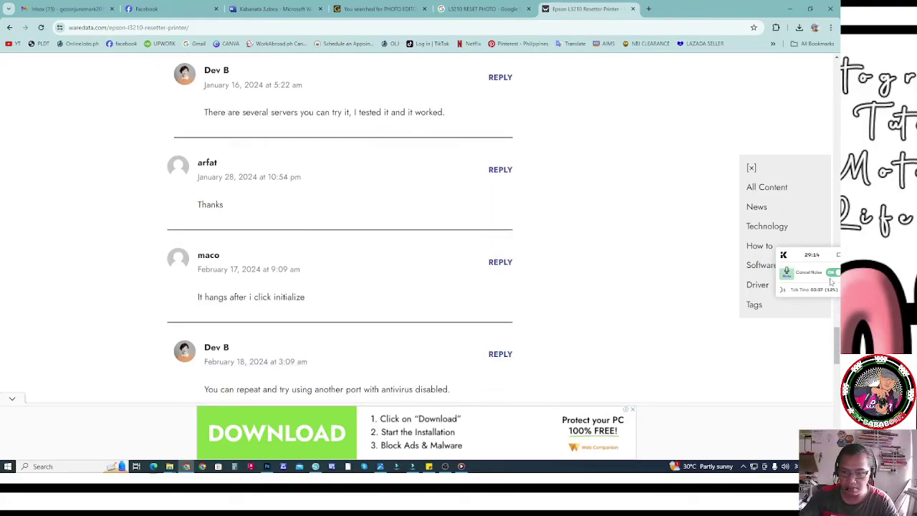
pyautogui.moveTo(838, 338); pyautogui.dragTo(781, 130)
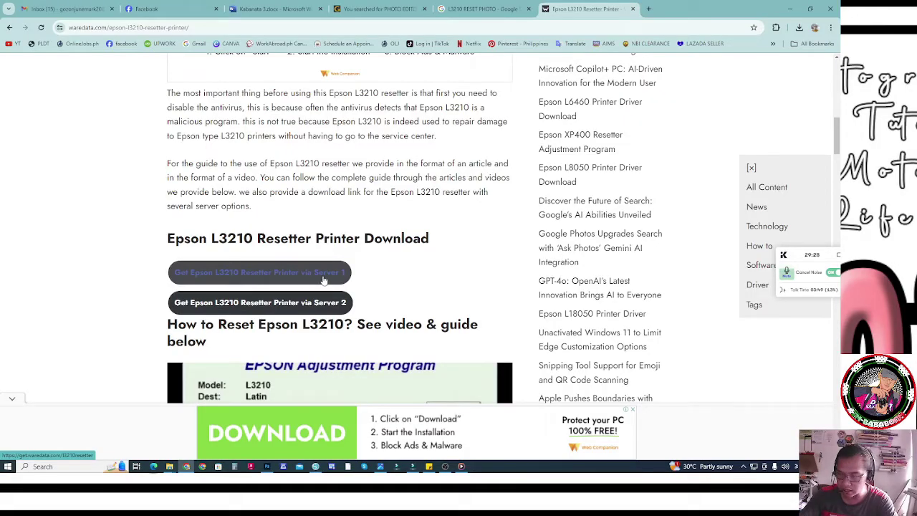
# Step: Turn off real-time protection, cloud-delivered protection, automatic sample submission and Tamper Protection in the Windows Virus & threat protection settings
pyautogui.click(61, 467)
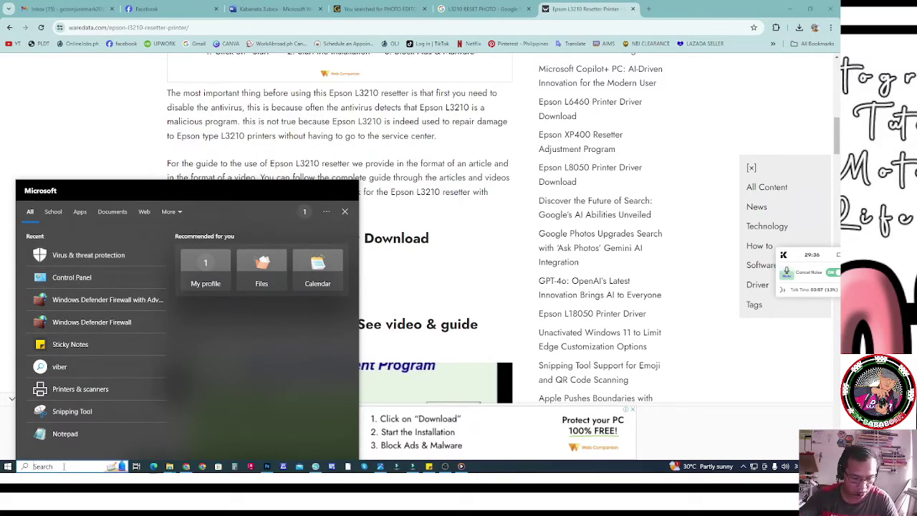
pyautogui.write('ANTI')
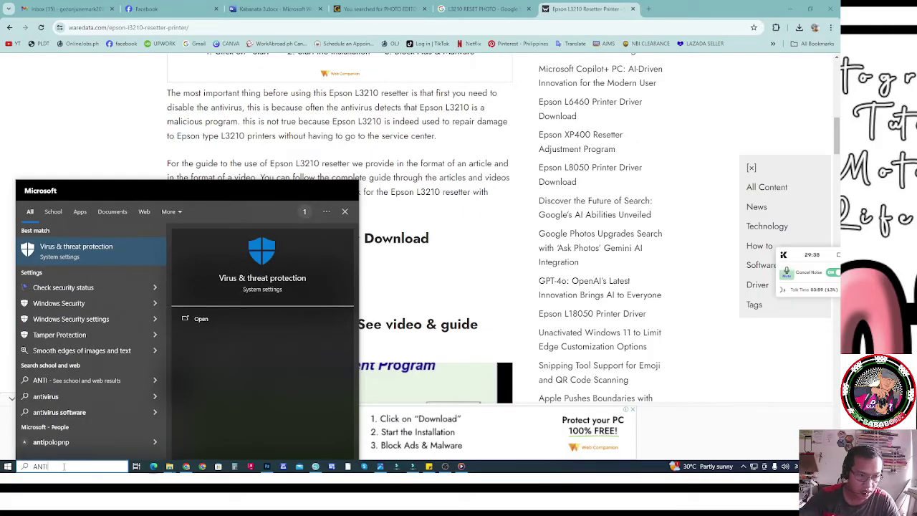
pyautogui.click(94, 255)
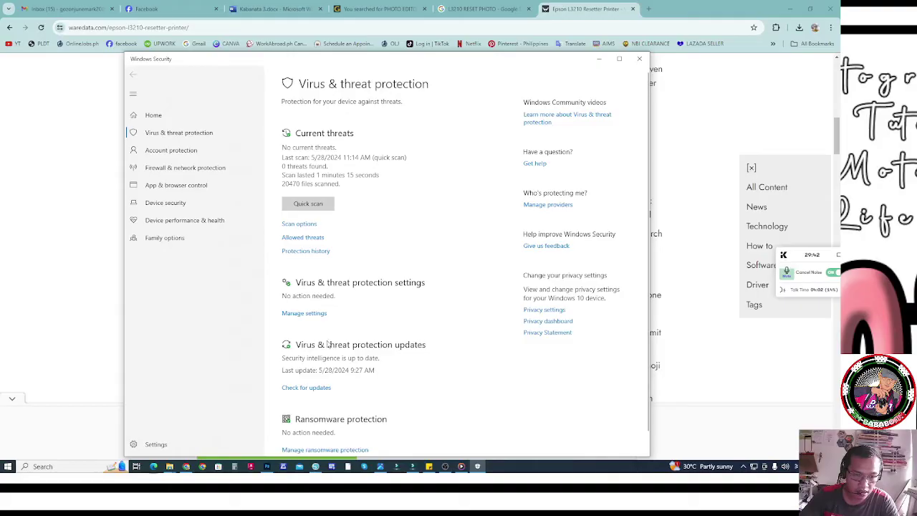
pyautogui.click(291, 316)
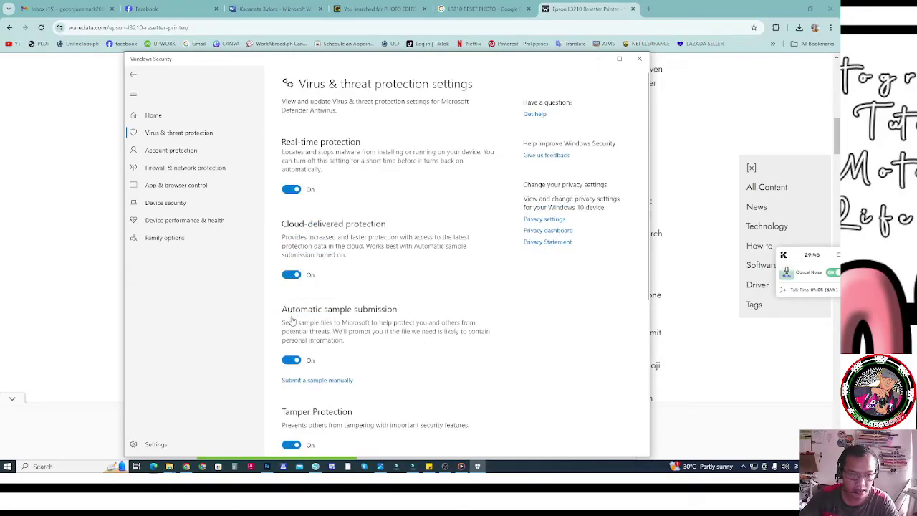
pyautogui.click(292, 190)
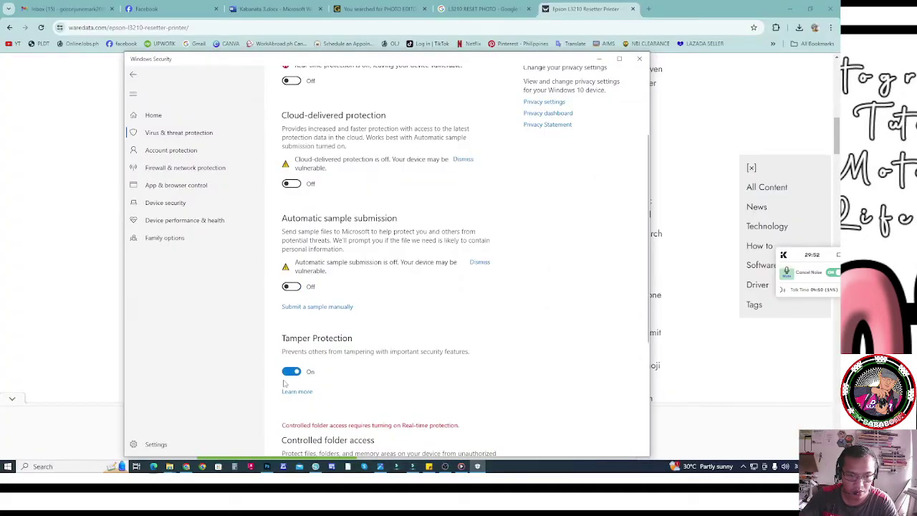
pyautogui.click(287, 372)
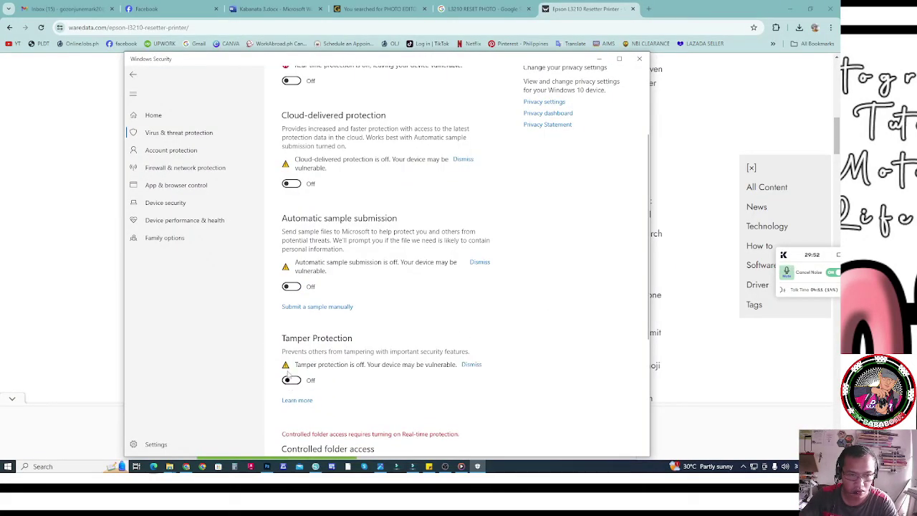
pyautogui.scroll(2, 351, 228)
# Step: Turn off Microsoft Defender Firewall for the domain network and return to the network overview
pyautogui.click(185, 167)
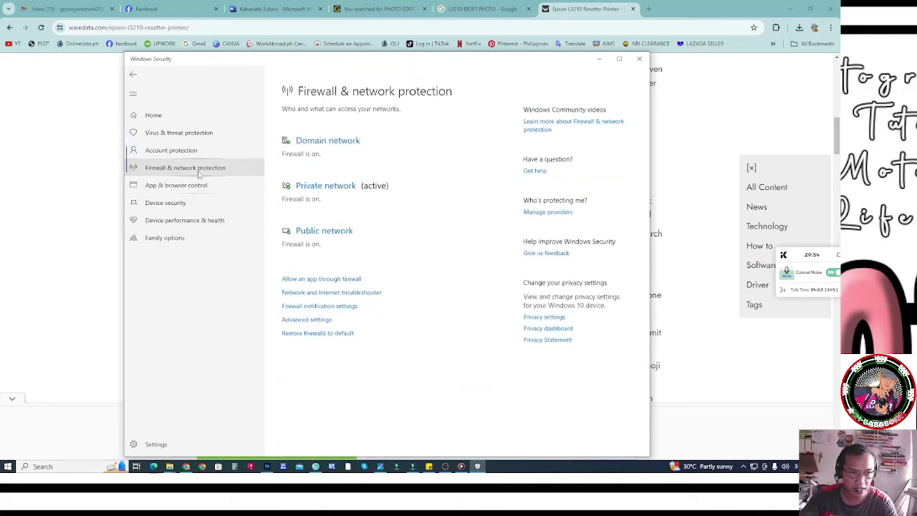
pyautogui.click(329, 141)
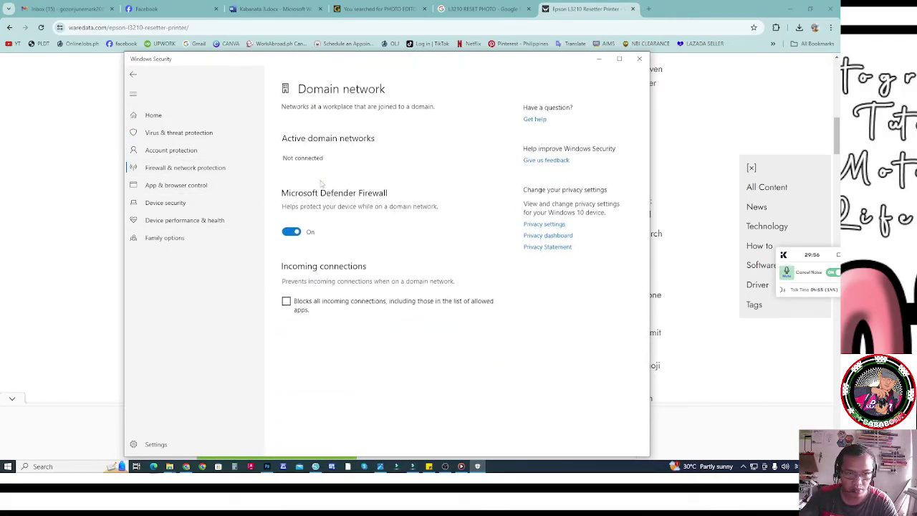
pyautogui.click(292, 229)
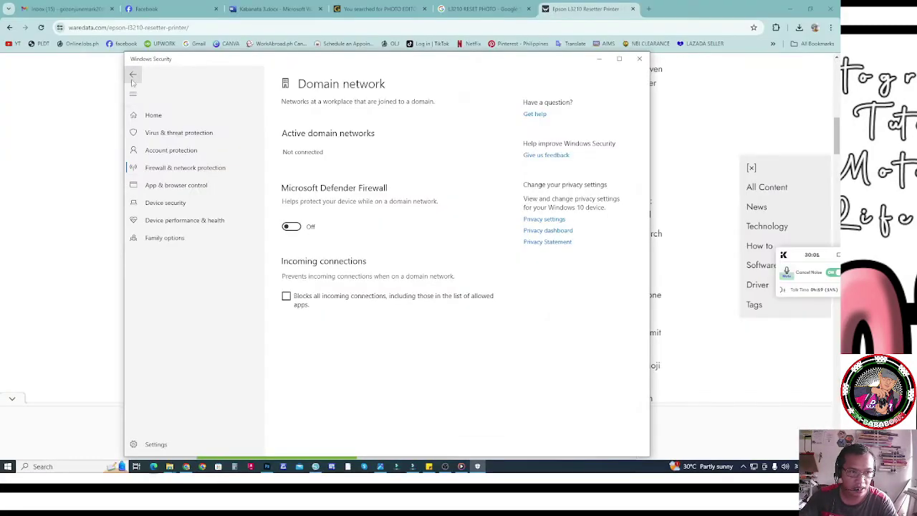
pyautogui.click(133, 74)
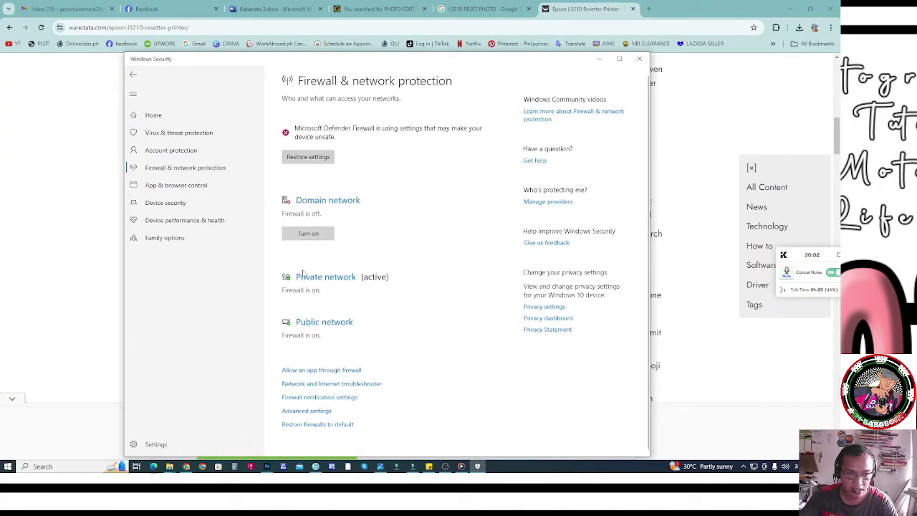
# Step: Turn off Microsoft Defender Firewall for the private network and minimize Windows Security
pyautogui.click(321, 277)
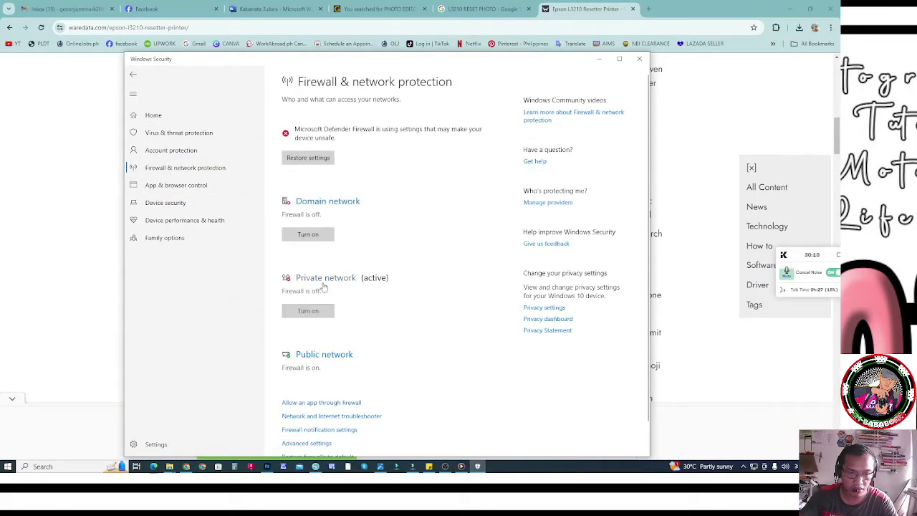
pyautogui.click(326, 278)
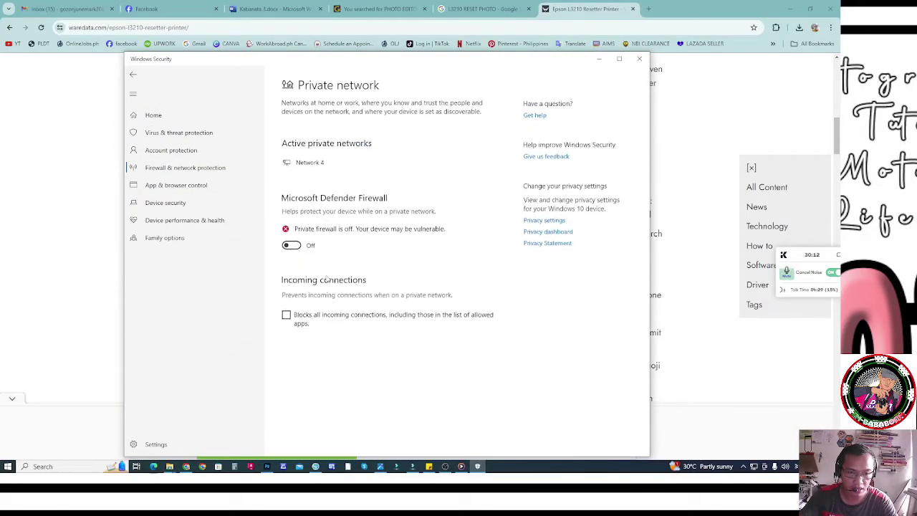
pyautogui.click(133, 73)
pyautogui.click(597, 60)
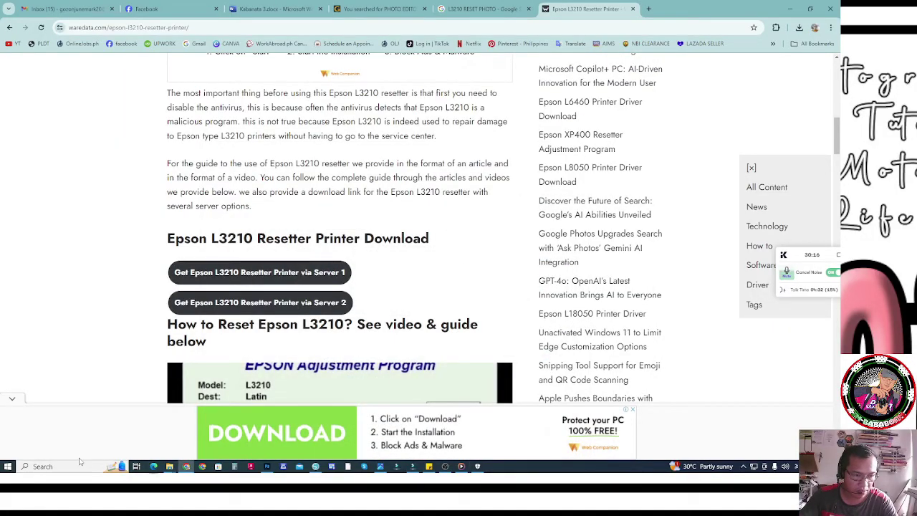
# Step: Check the private and public network firewall settings in Windows Defender Firewall, and return to the resetter page
pyautogui.click(35, 467)
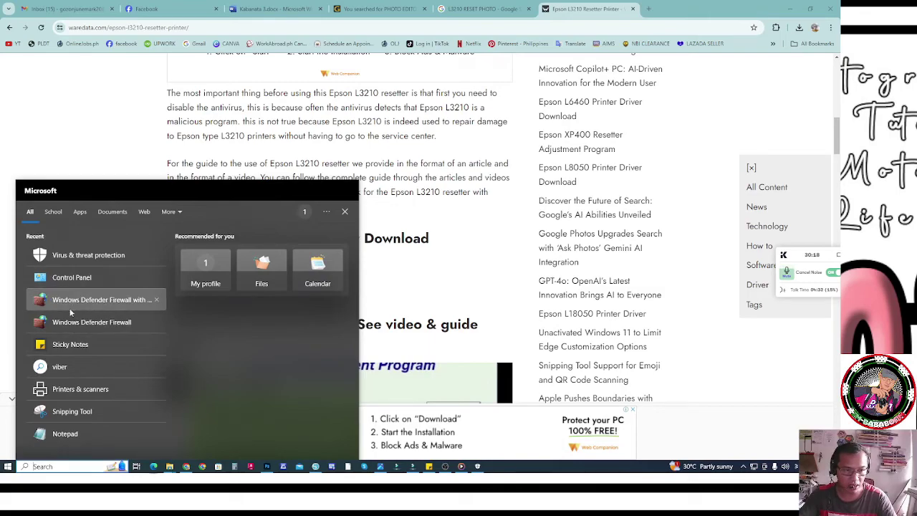
pyautogui.click(134, 326)
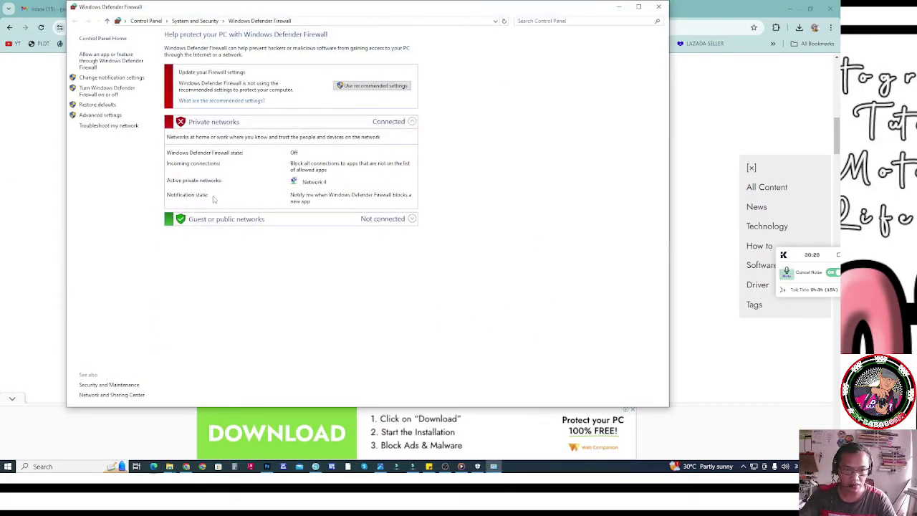
pyautogui.click(111, 96)
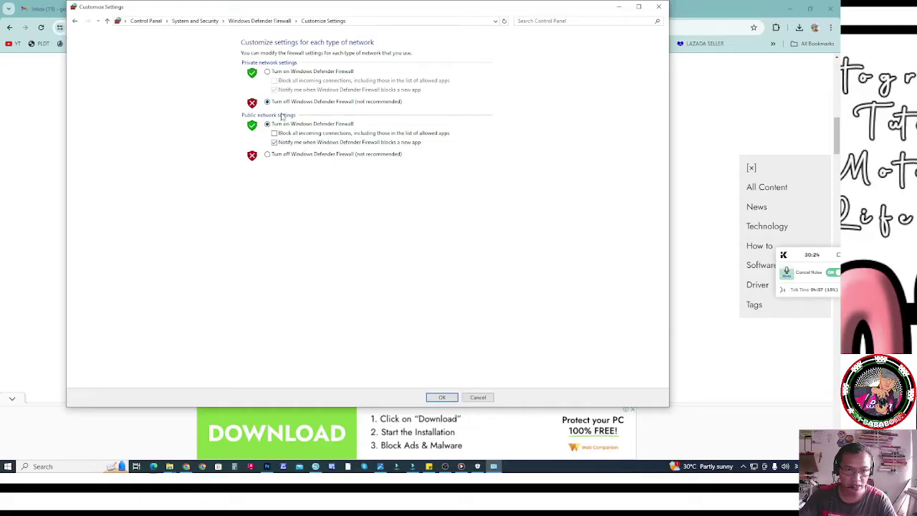
pyautogui.click(614, 9)
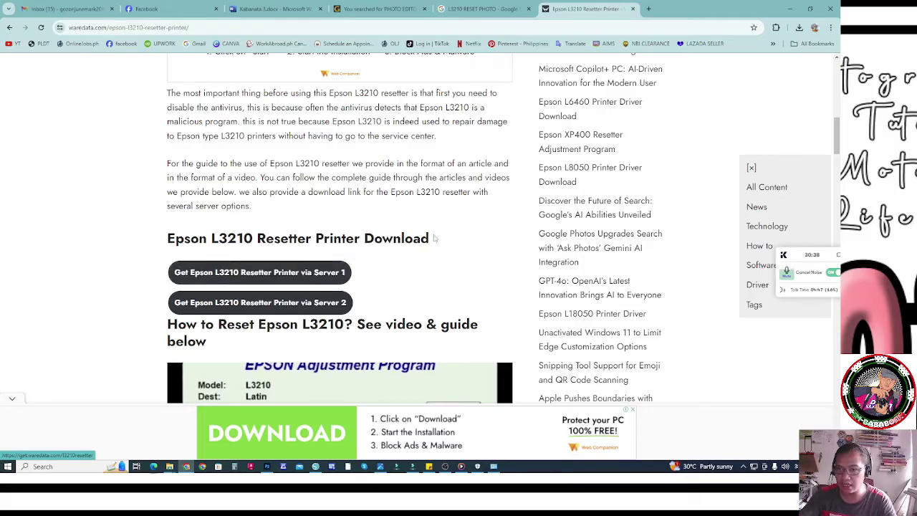
# Step: Turn off Safe Browsing in Chrome's security settings by choosing No protection and confirming the change
pyautogui.click(832, 27)
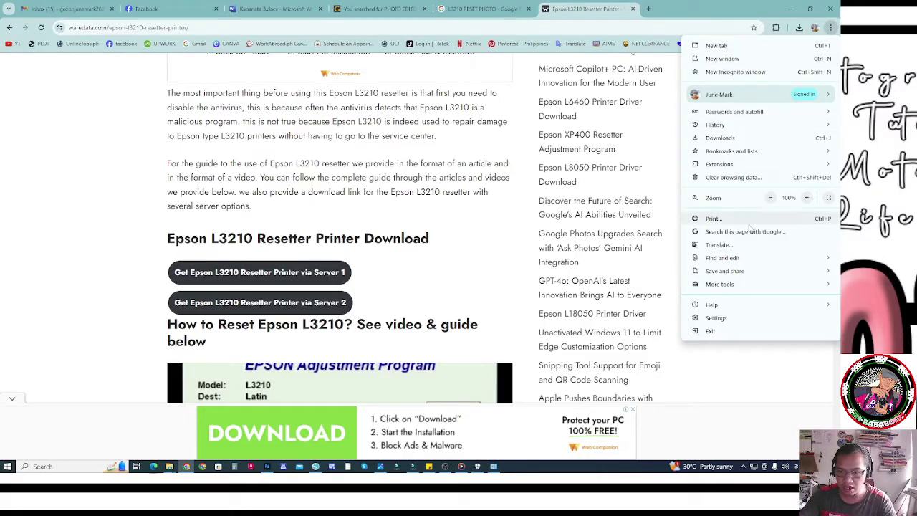
pyautogui.click(719, 319)
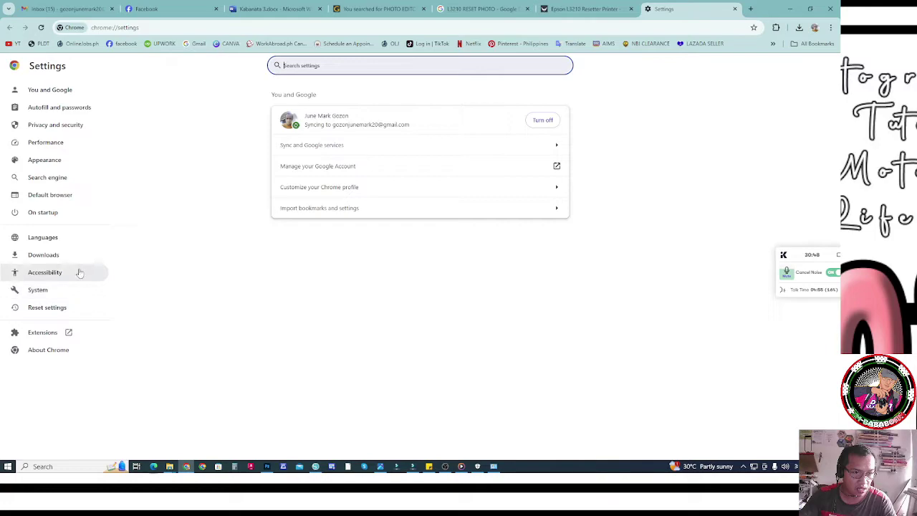
pyautogui.click(60, 129)
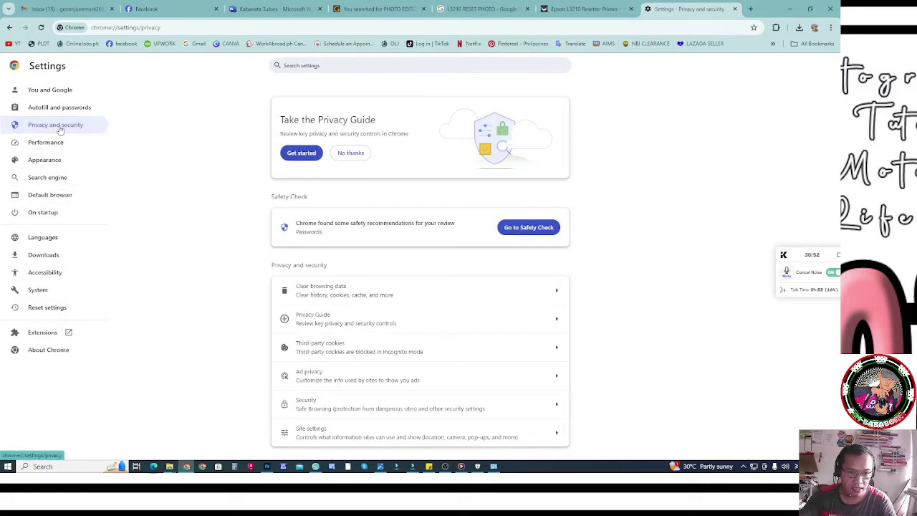
pyautogui.click(327, 412)
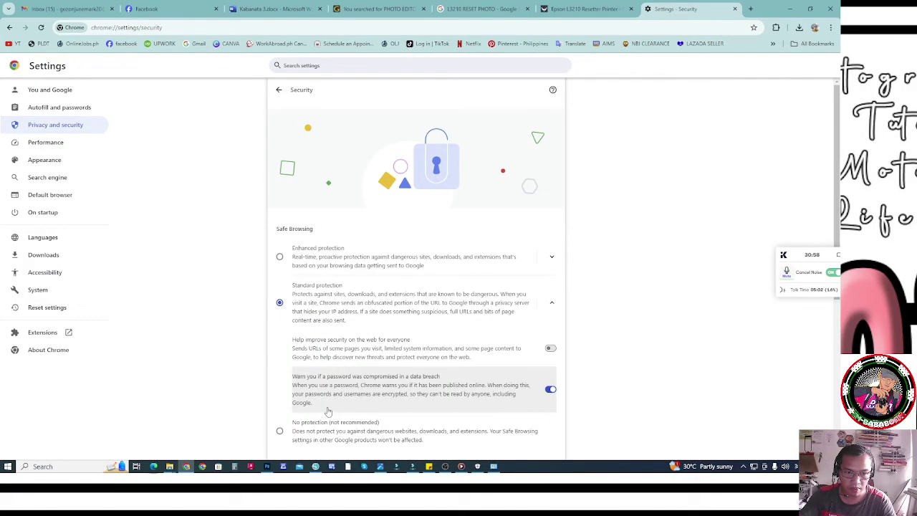
pyautogui.scroll(-3, 334, 401)
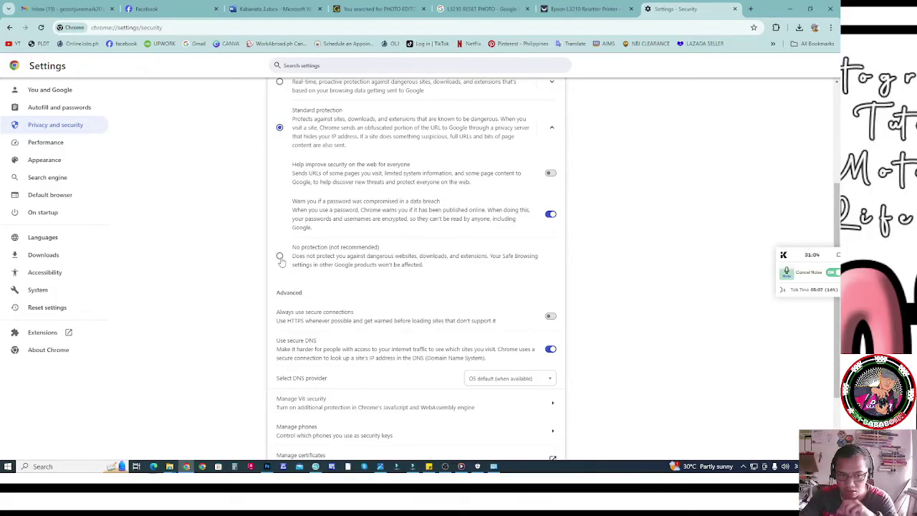
pyautogui.scroll(2, 280, 263)
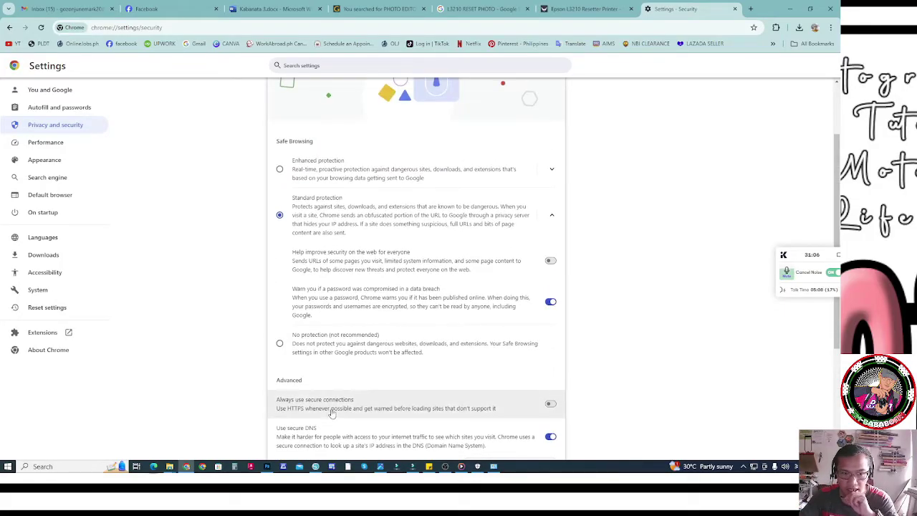
pyautogui.click(280, 344)
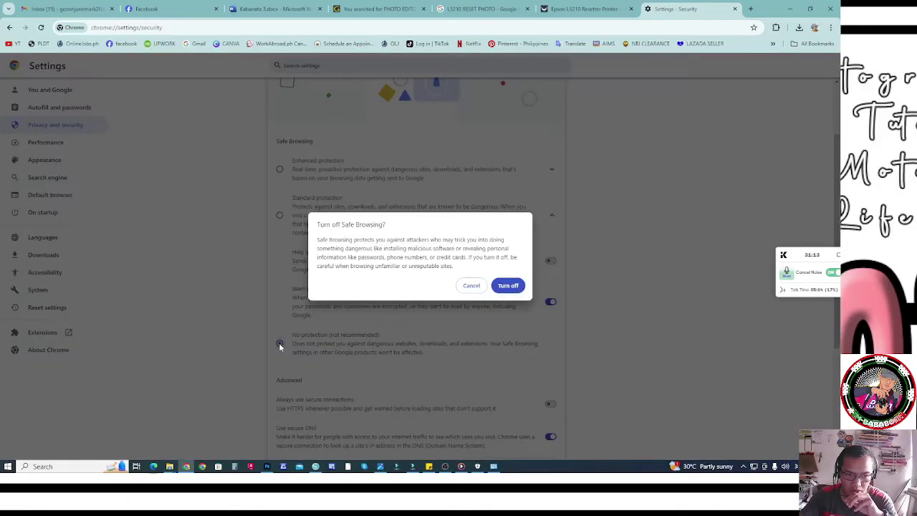
pyautogui.click(508, 285)
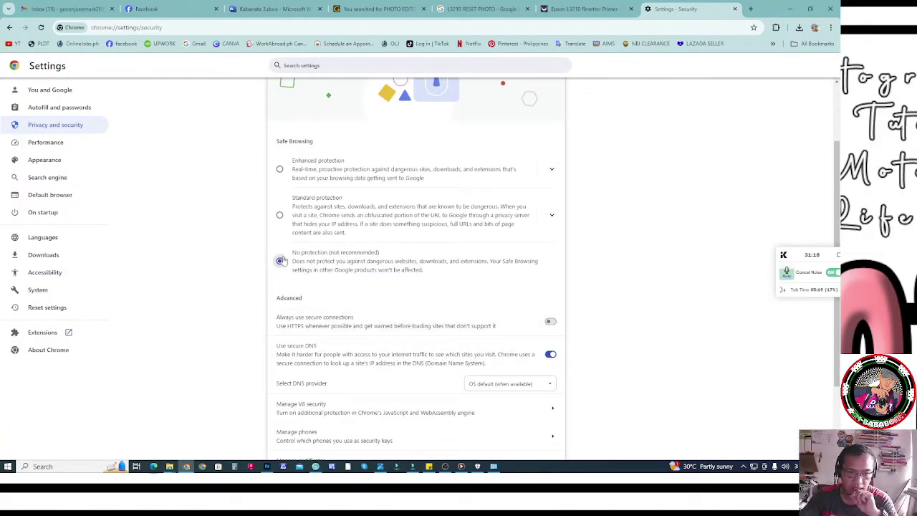
# Step: Return to the resetter page and directly download L3210_waredata.com.zip through Server 1, dismissing the advertisements
pyautogui.click(588, 9)
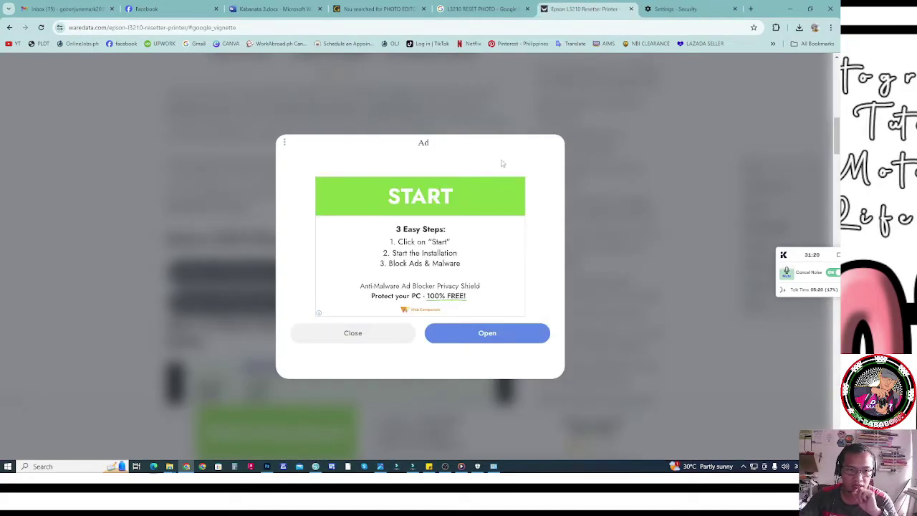
pyautogui.click(336, 334)
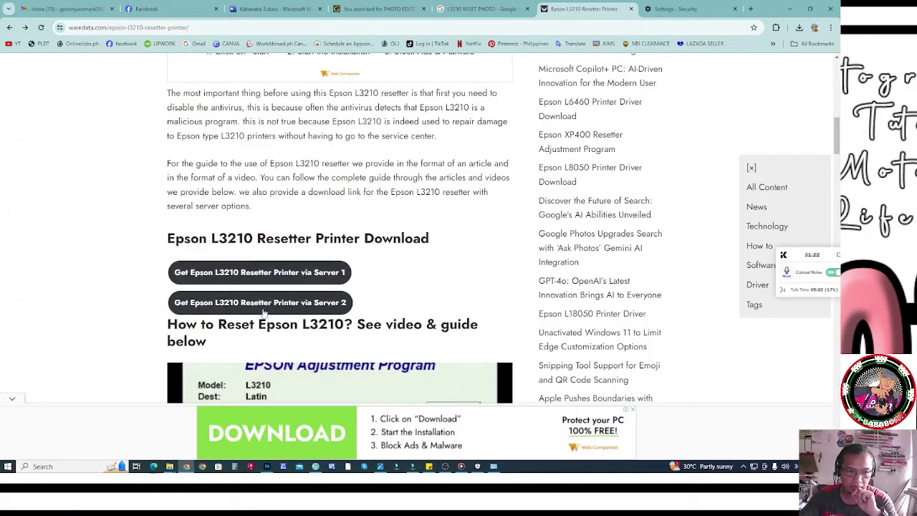
pyautogui.scroll(-1, 262, 316)
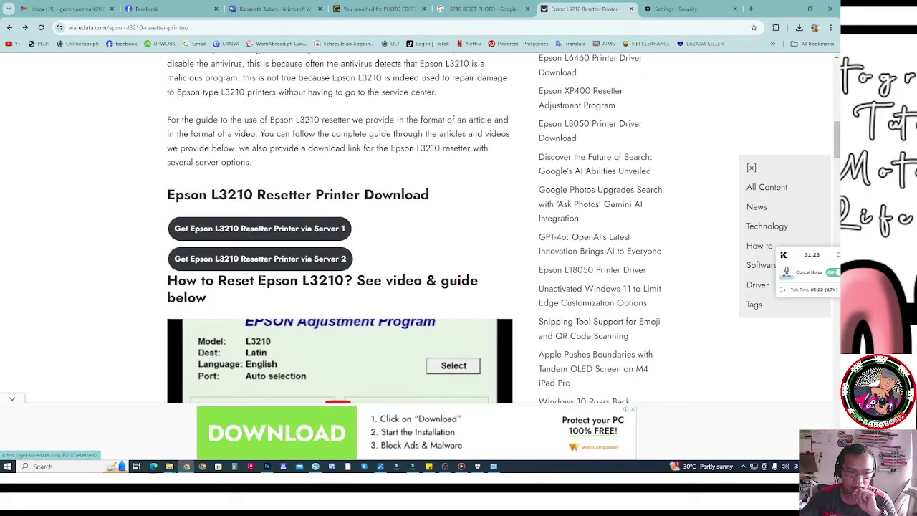
pyautogui.click(250, 229)
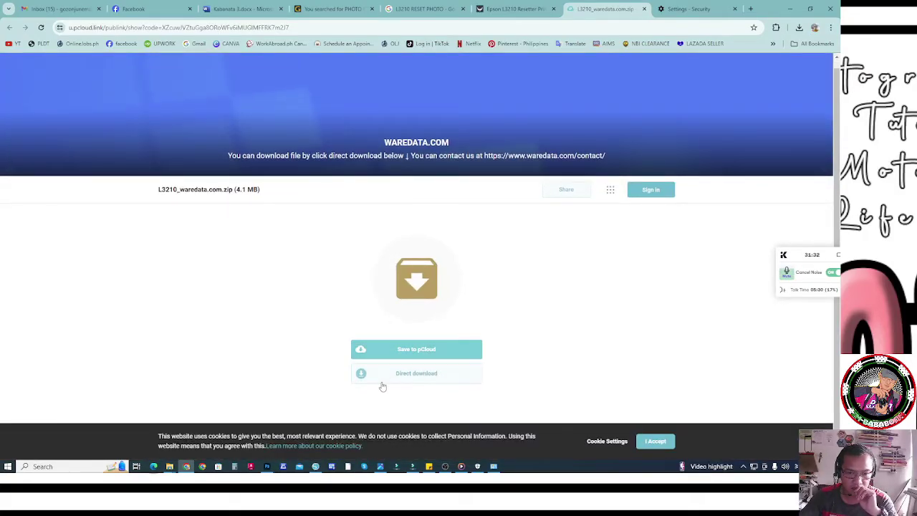
pyautogui.click(405, 374)
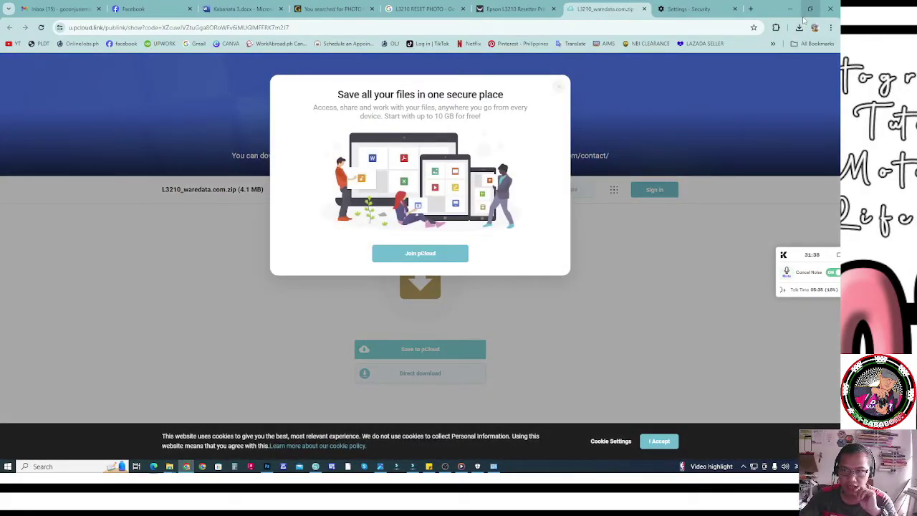
pyautogui.click(559, 87)
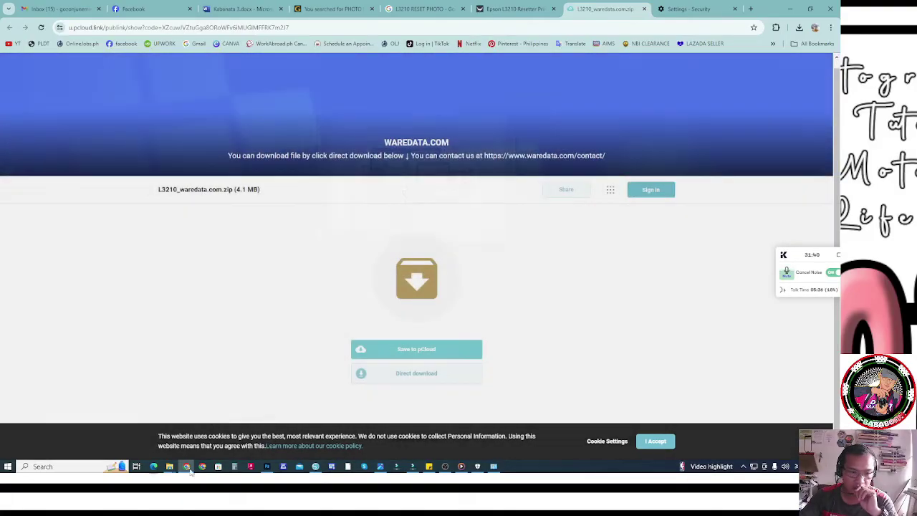
# Step: Extract the downloaded L3210_waredata.com archive in place inside the Downloads folder
pyautogui.moveTo(169, 467)
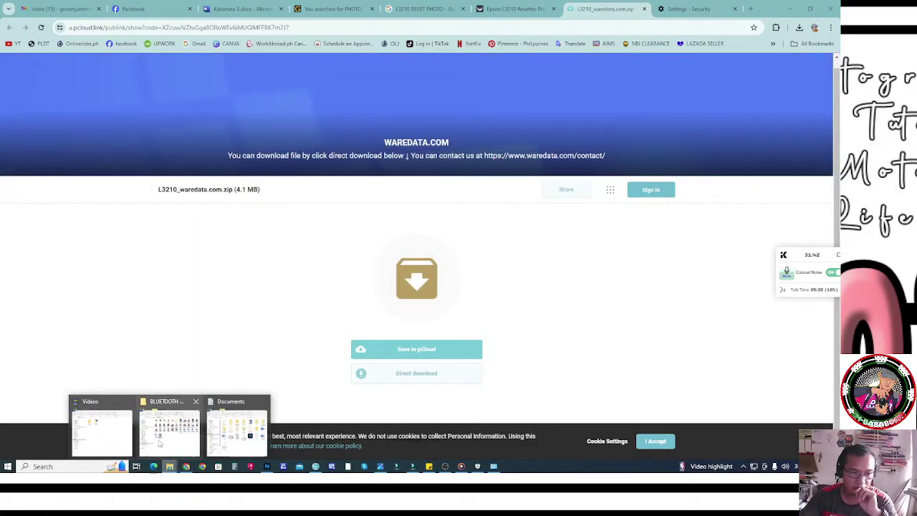
pyautogui.click(113, 441)
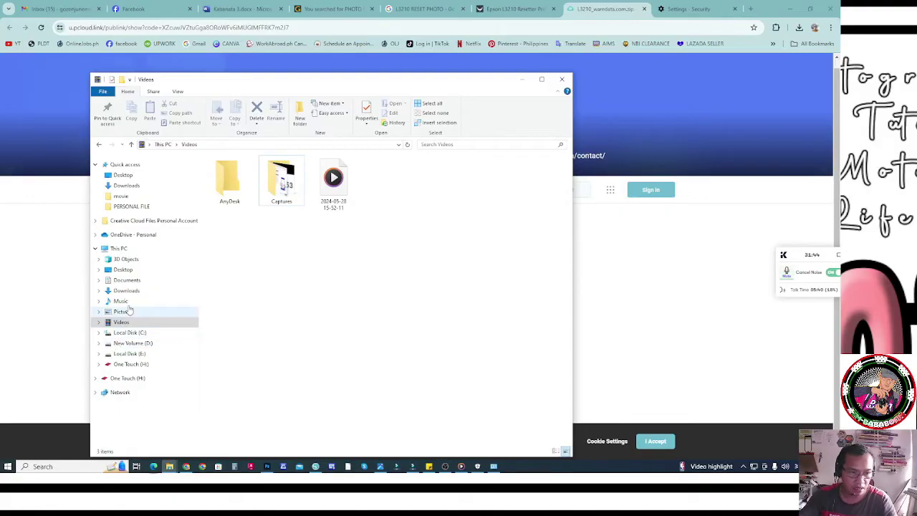
pyautogui.click(125, 291)
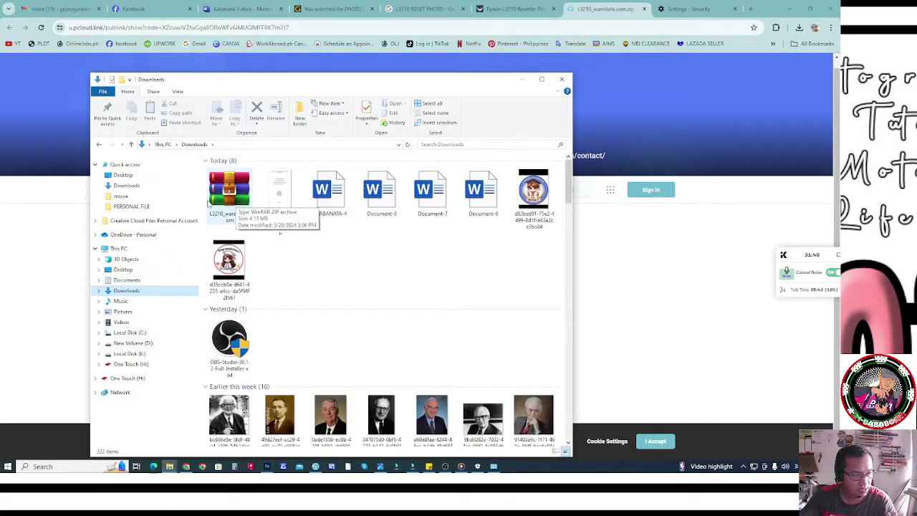
pyautogui.click(228, 199)
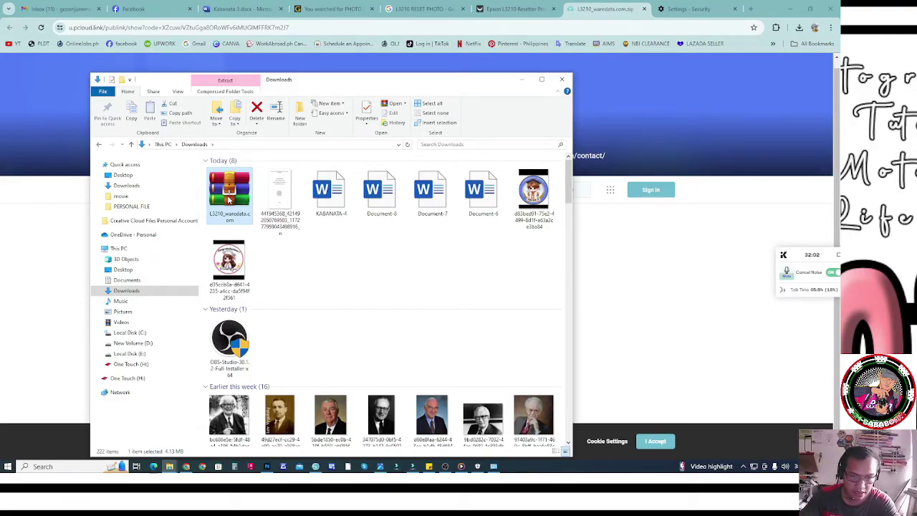
pyautogui.rightClick(228, 205)
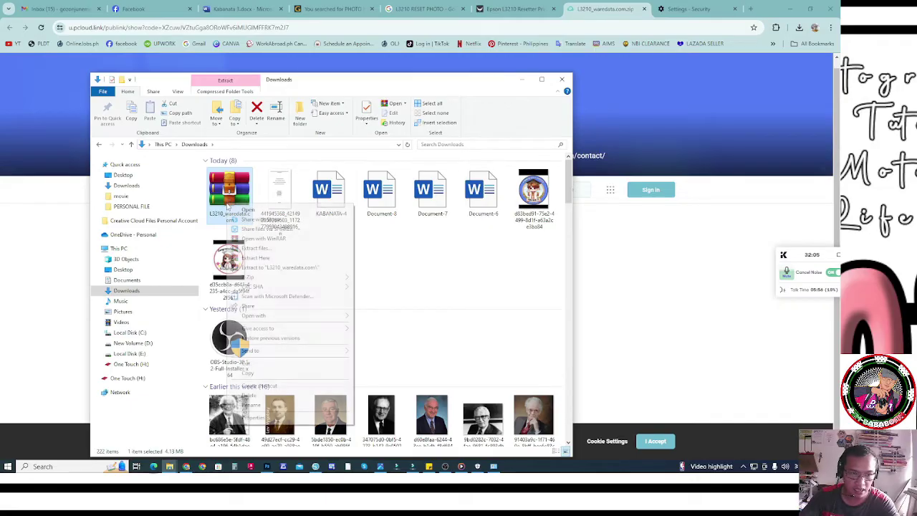
pyautogui.click(255, 258)
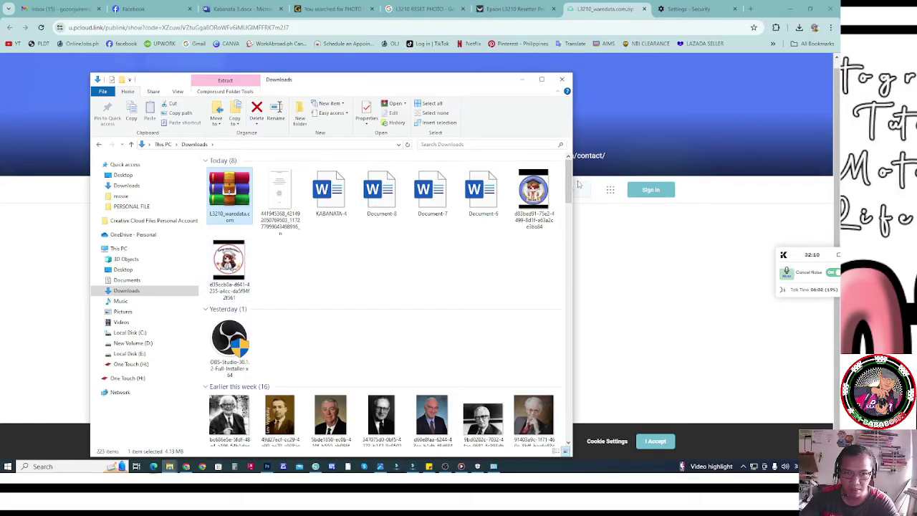
# Step: Open the extracted L3210_waredata.com folder and launch the Adjprog application
pyautogui.moveTo(570, 180); pyautogui.dragTo(541, 430)
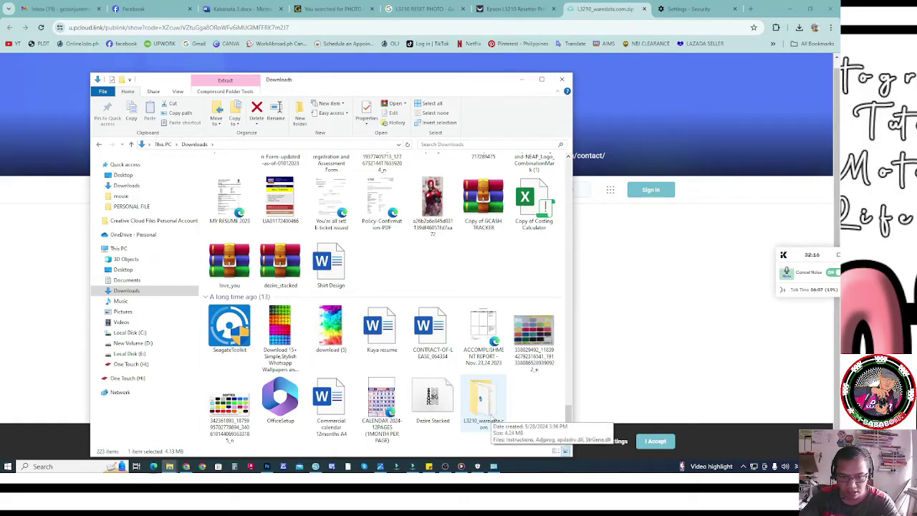
pyautogui.doubleClick(493, 418)
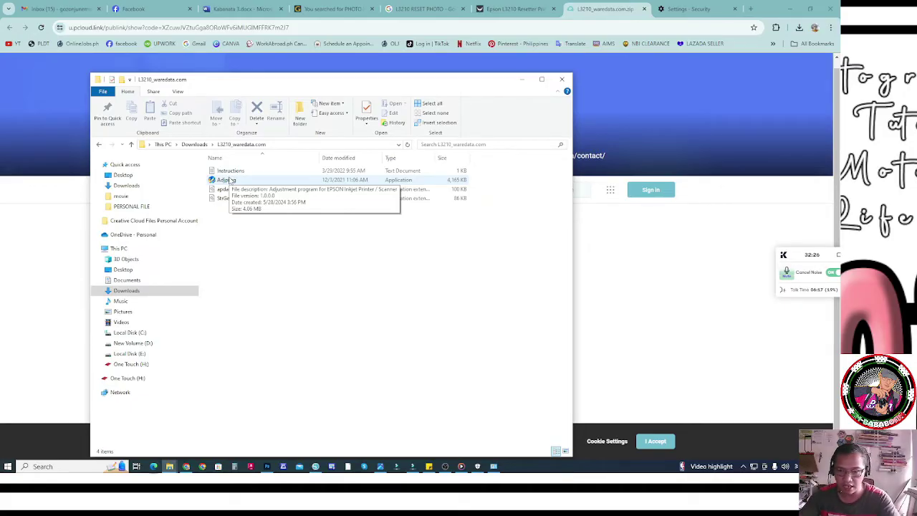
pyautogui.doubleClick(231, 179)
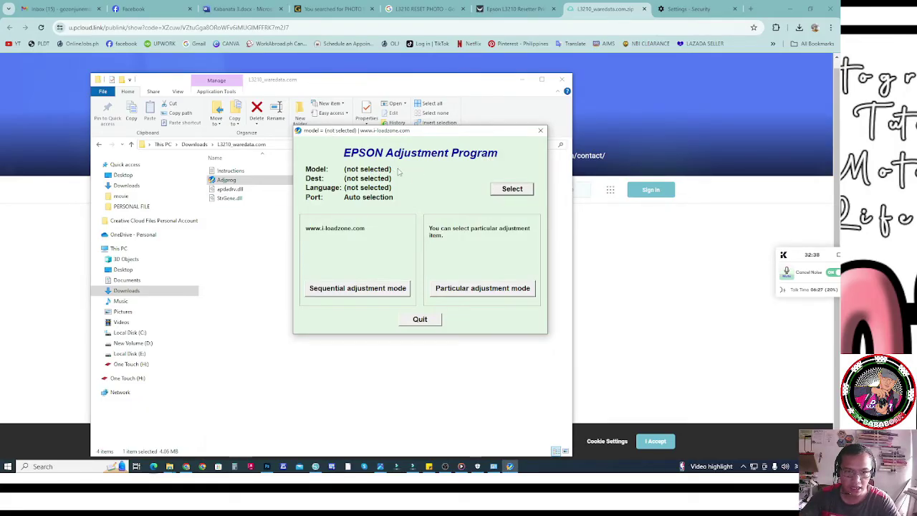
# Step: Set the adjustment program's model name to L3210 and its port to USB003 (L3210 Series)
pyautogui.click(513, 189)
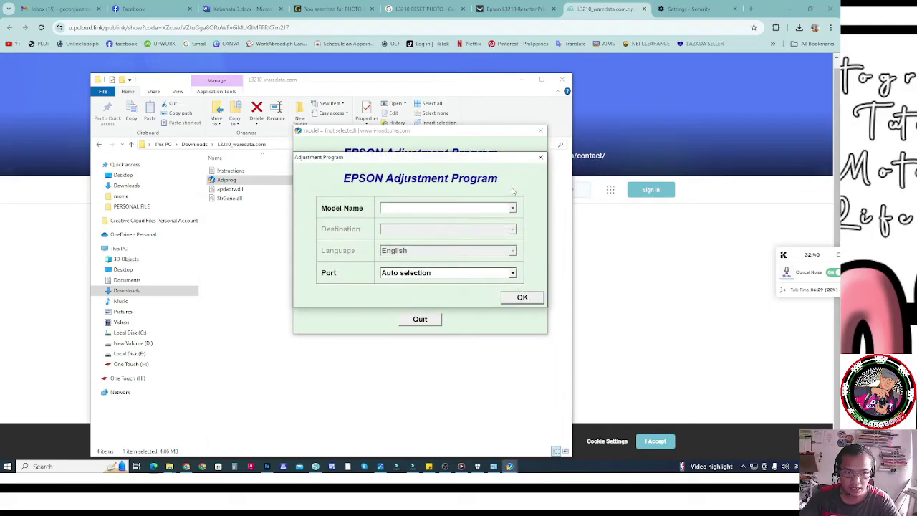
pyautogui.click(446, 207)
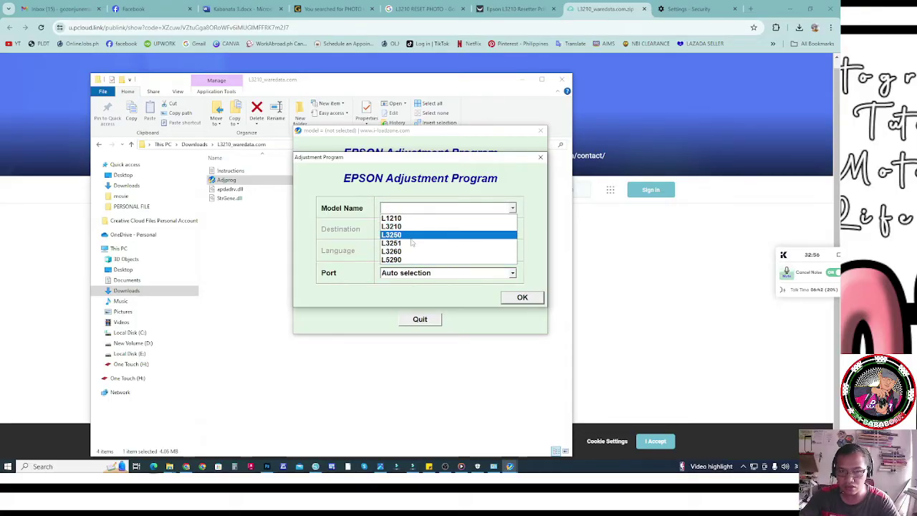
pyautogui.click(437, 226)
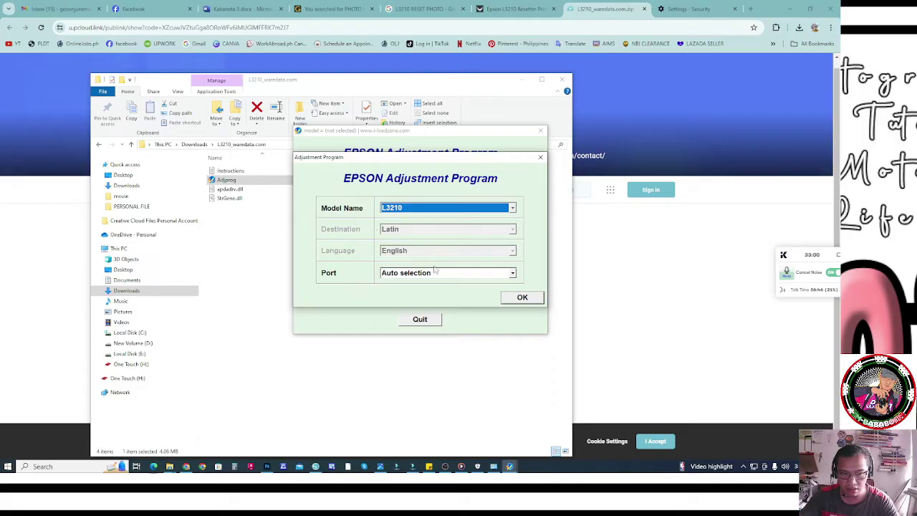
pyautogui.click(462, 275)
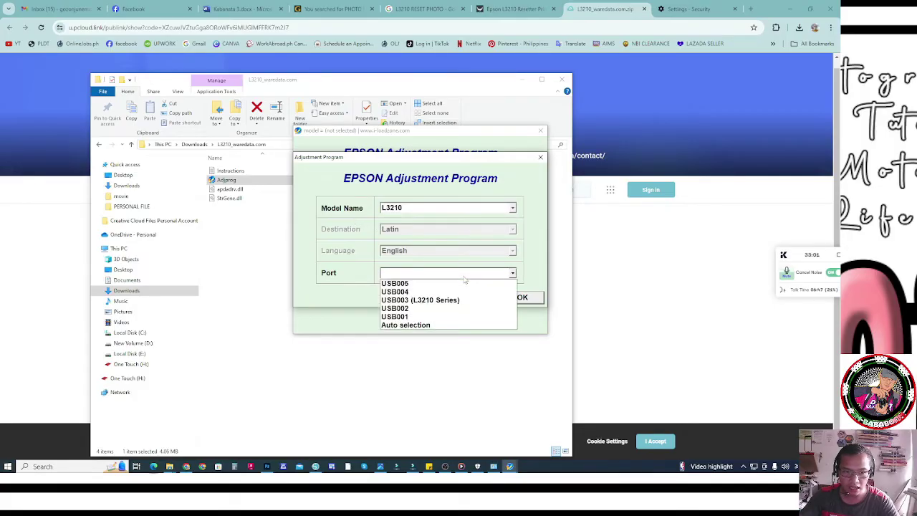
pyautogui.click(437, 301)
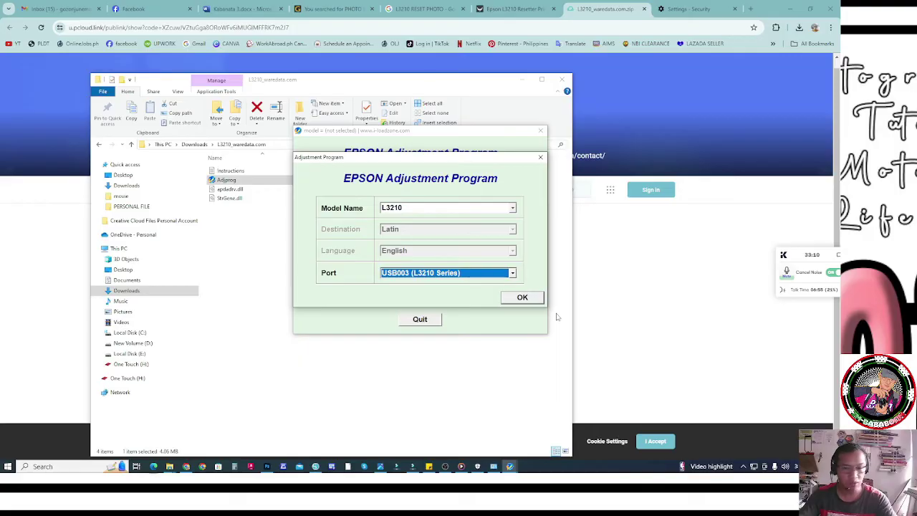
pyautogui.click(523, 298)
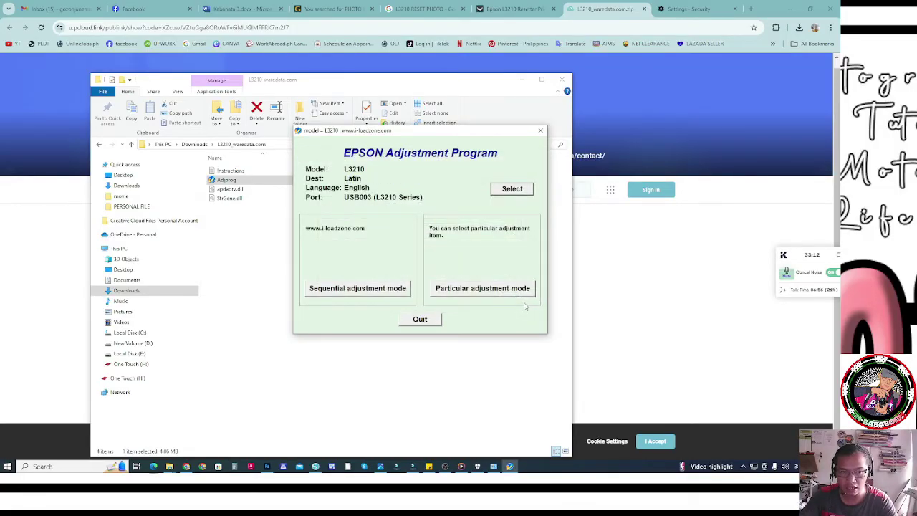
# Step: Enter Particular adjustment mode and open the Waste ink pad counter maintenance function
pyautogui.click(470, 291)
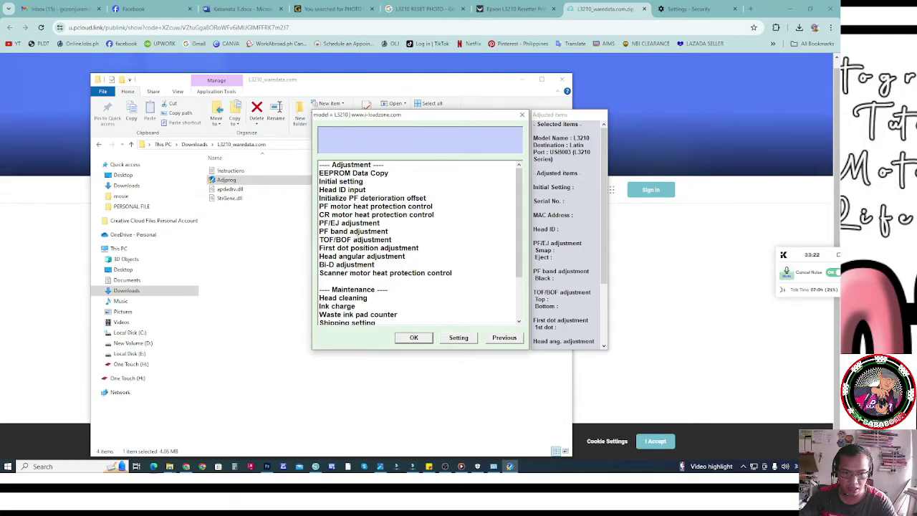
pyautogui.scroll(-1, 360, 301)
pyautogui.scroll(-1, 358, 303)
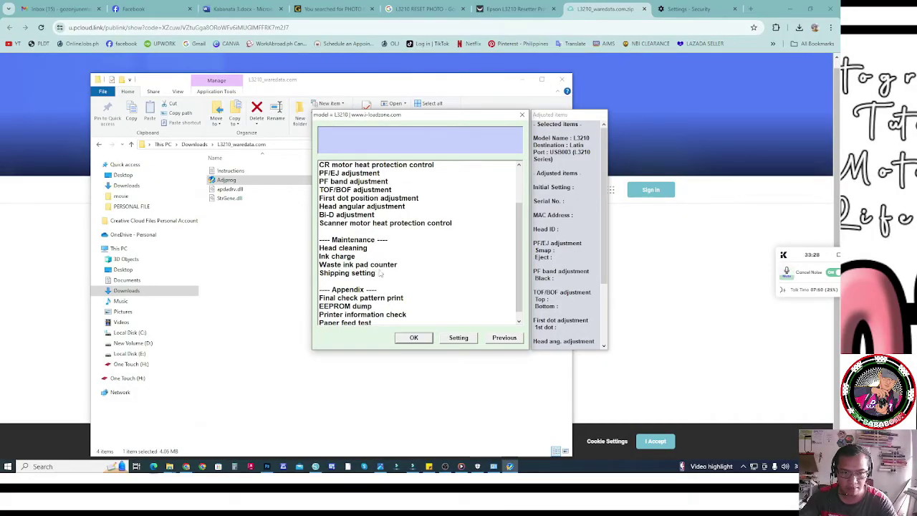
pyautogui.click(369, 267)
pyautogui.click(413, 338)
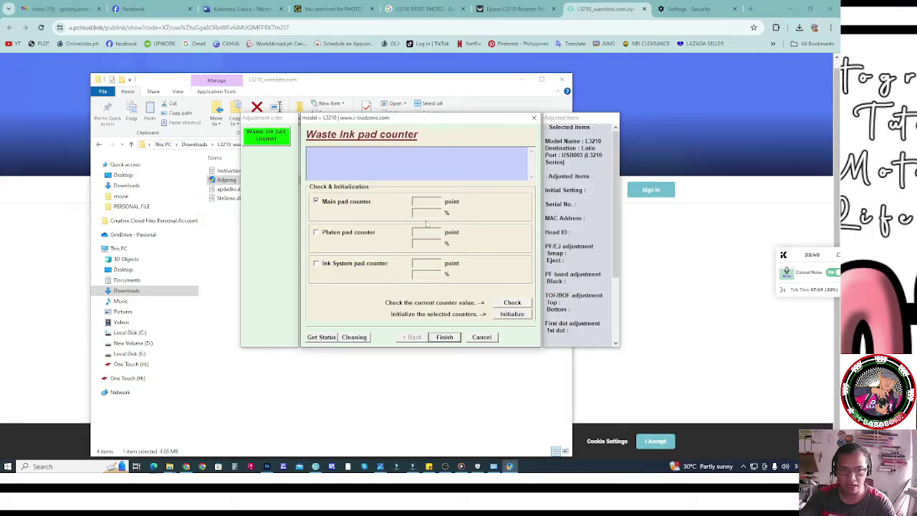
# Step: Check the current waste ink pad counter values and initialize only the Main pad counter, acknowledging each prompt
pyautogui.click(513, 303)
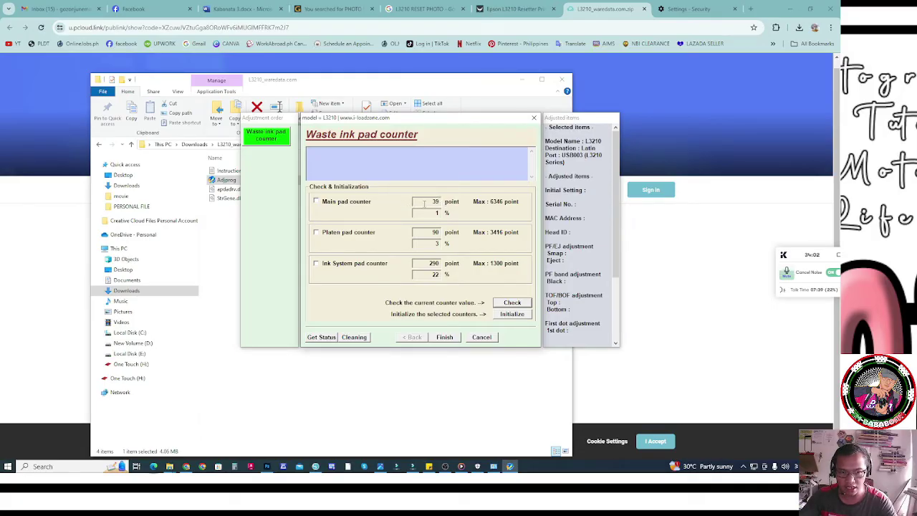
pyautogui.click(317, 202)
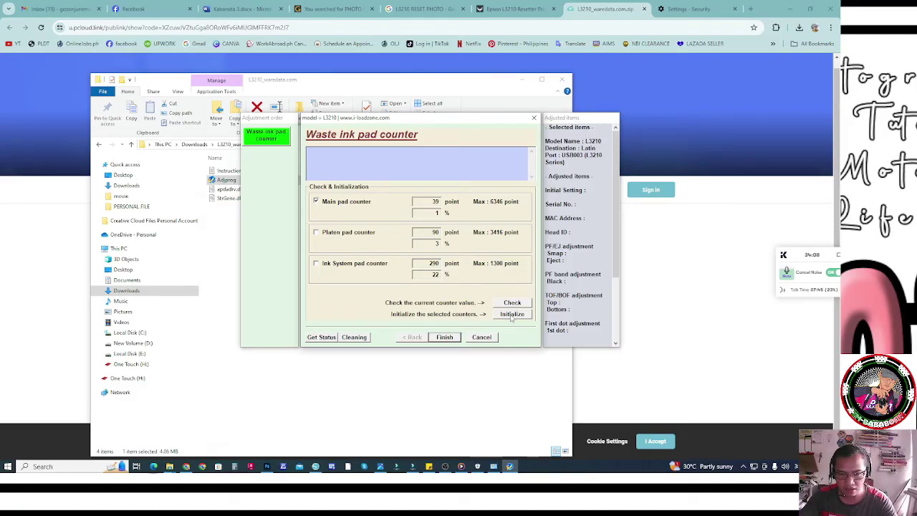
pyautogui.click(511, 315)
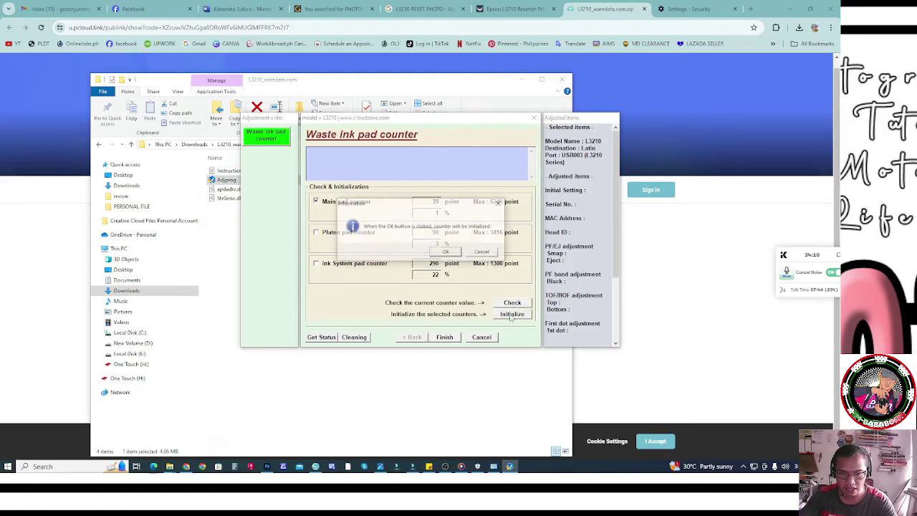
pyautogui.click(452, 254)
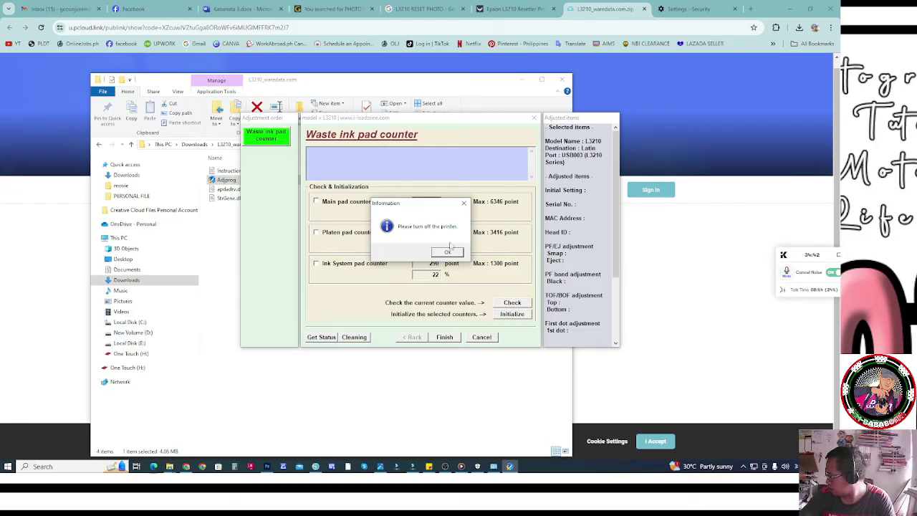
pyautogui.click(447, 253)
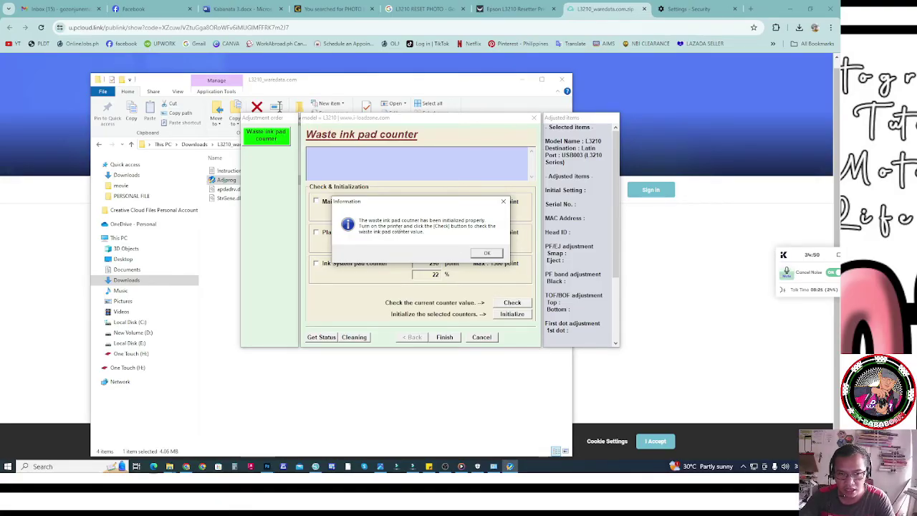
pyautogui.click(486, 253)
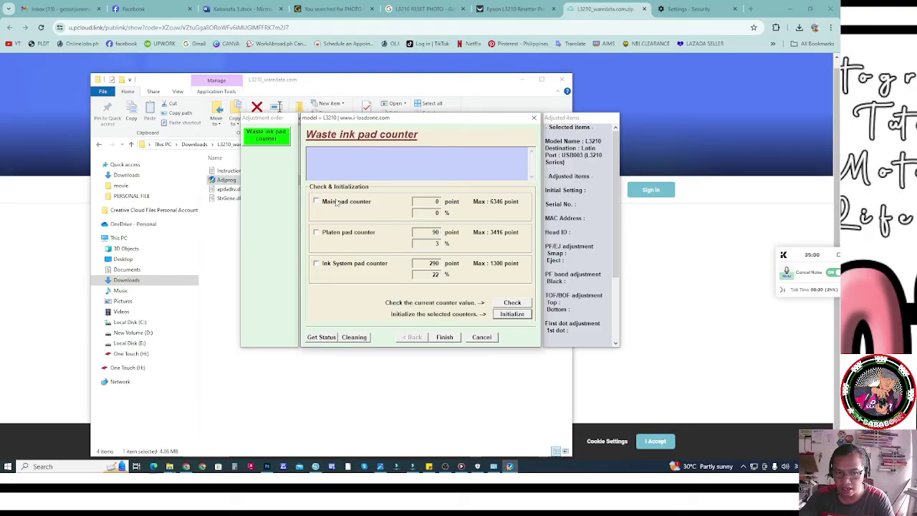
# Step: Finish the waste ink pad counter function, exit the adjustment program and close the L3210_waredata.com folder
pyautogui.click(445, 337)
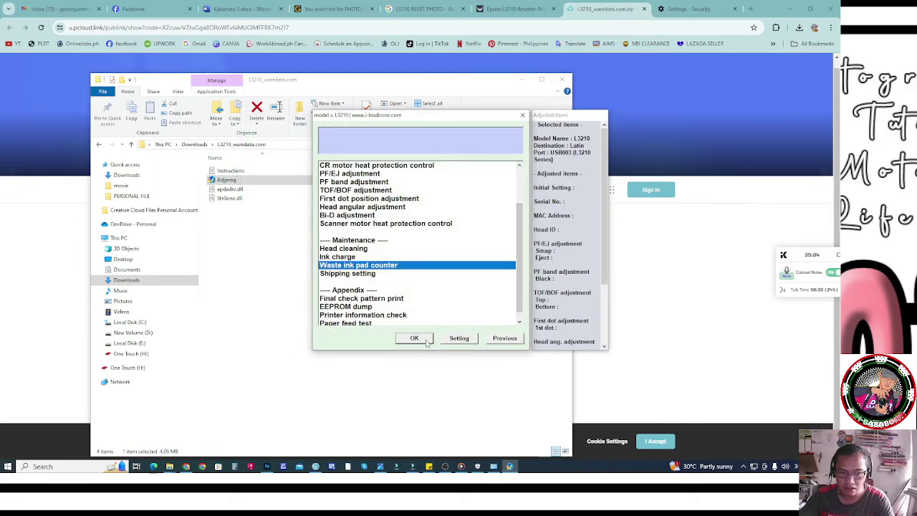
pyautogui.click(415, 337)
pyautogui.click(533, 120)
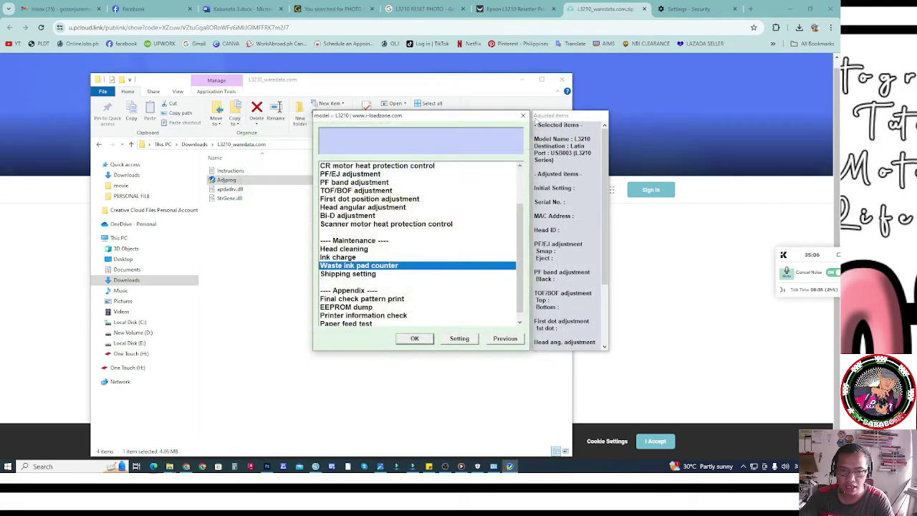
pyautogui.click(523, 115)
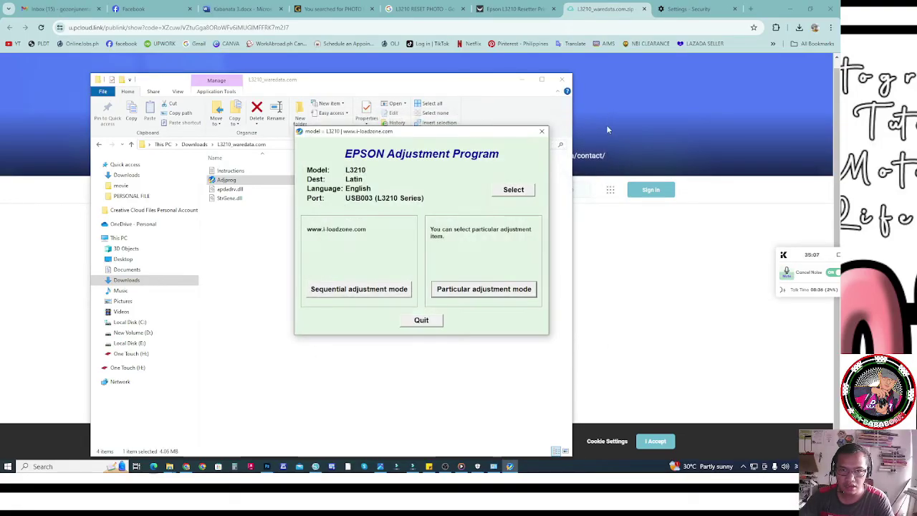
pyautogui.click(542, 133)
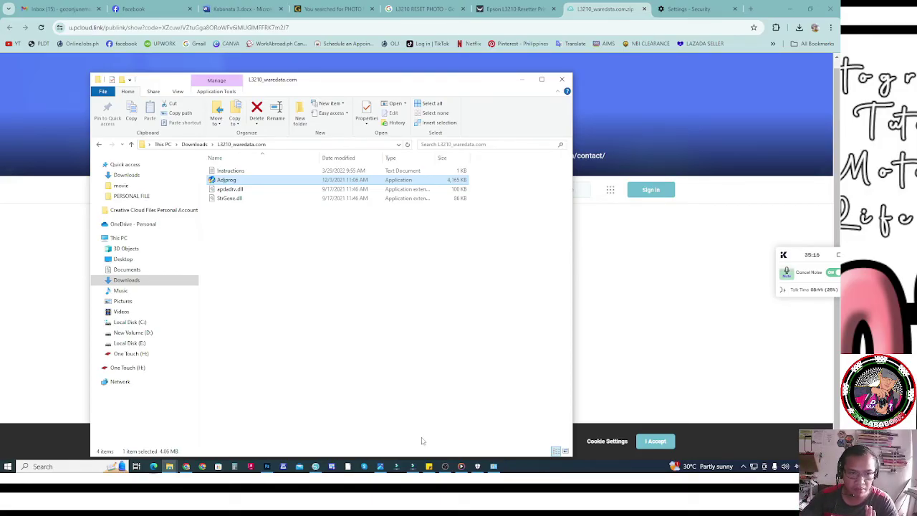
pyautogui.click(561, 81)
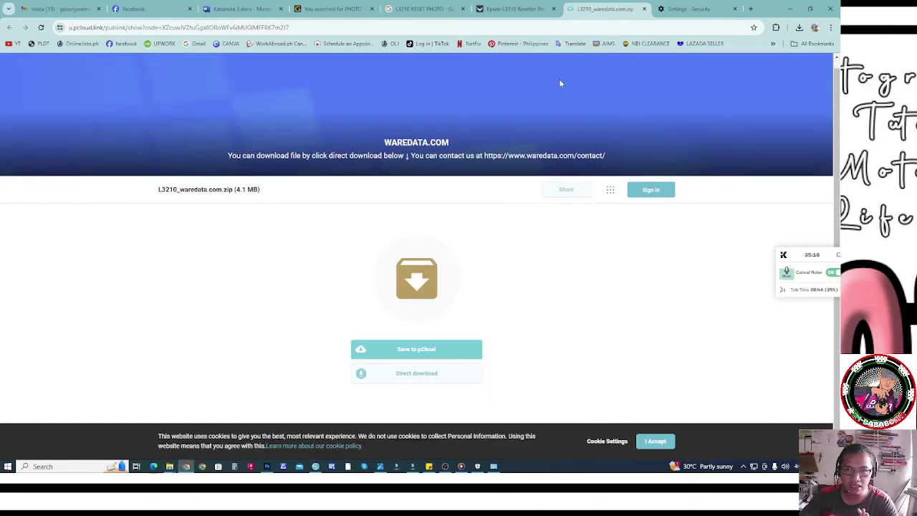
# Step: Set the browser's Safe Browsing to Standard protection and close the security settings page
pyautogui.click(682, 7)
pyautogui.click(281, 216)
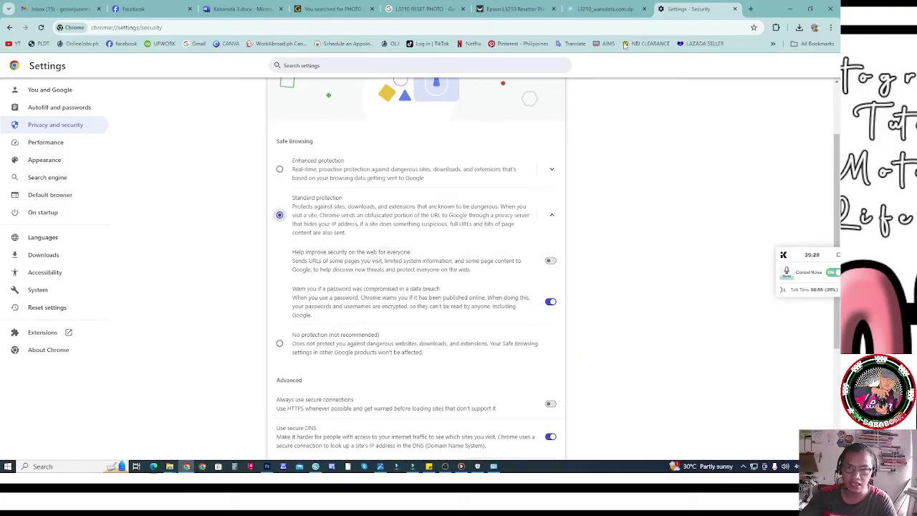
pyautogui.click(735, 8)
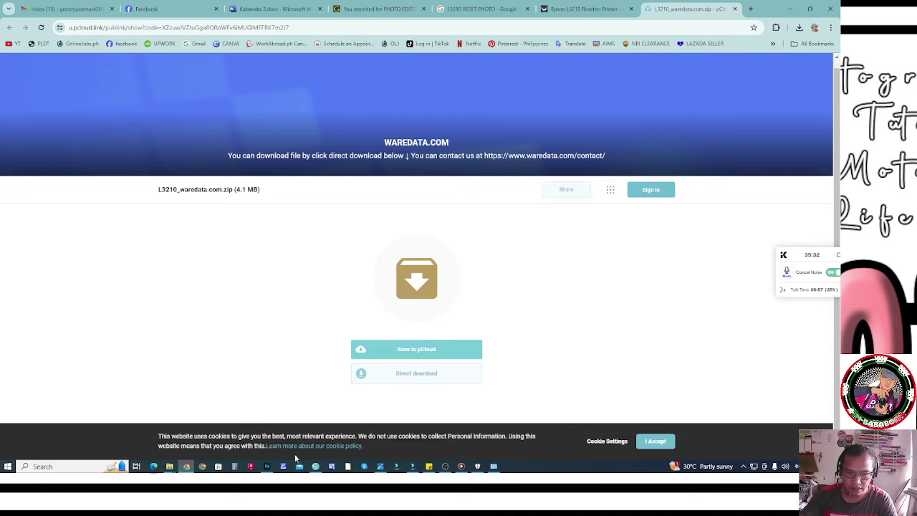
pyautogui.click(444, 466)
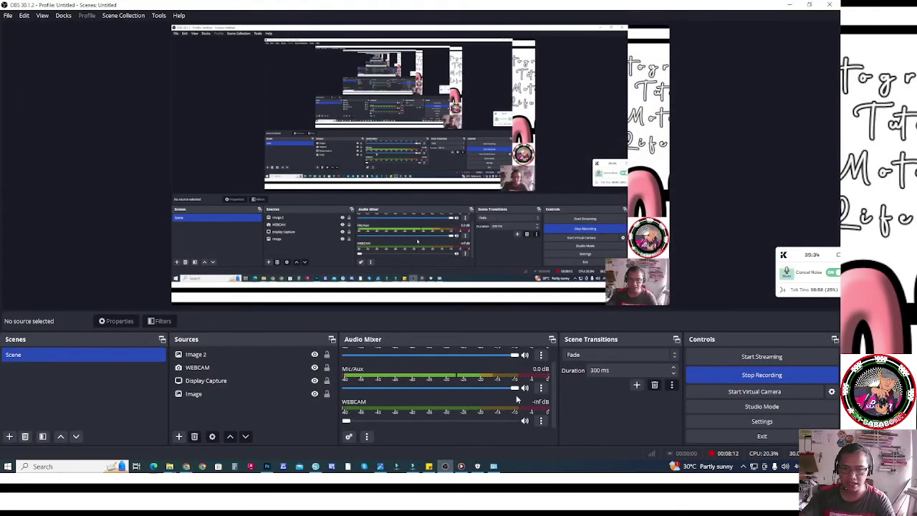